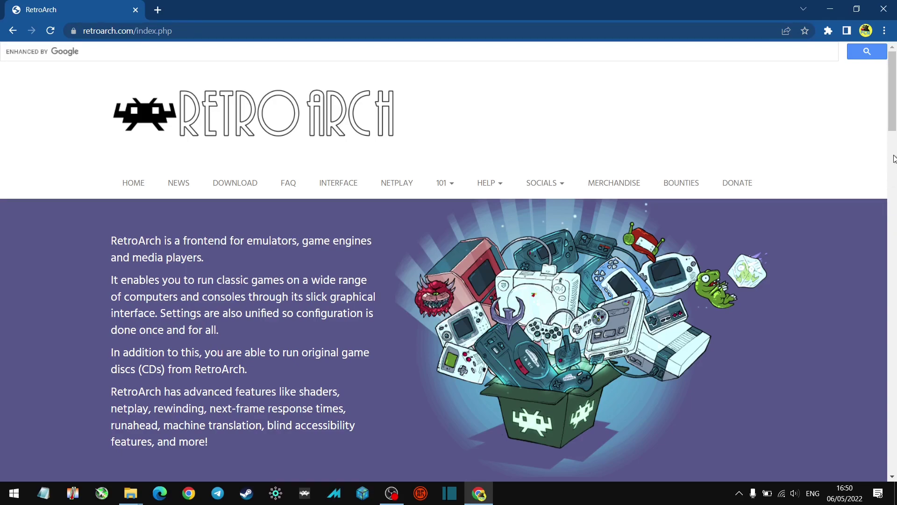
# Step: Switch to File Explorer's This PC view to check the RA64GB drive, and open Disk Management
pyautogui.click(134, 500)
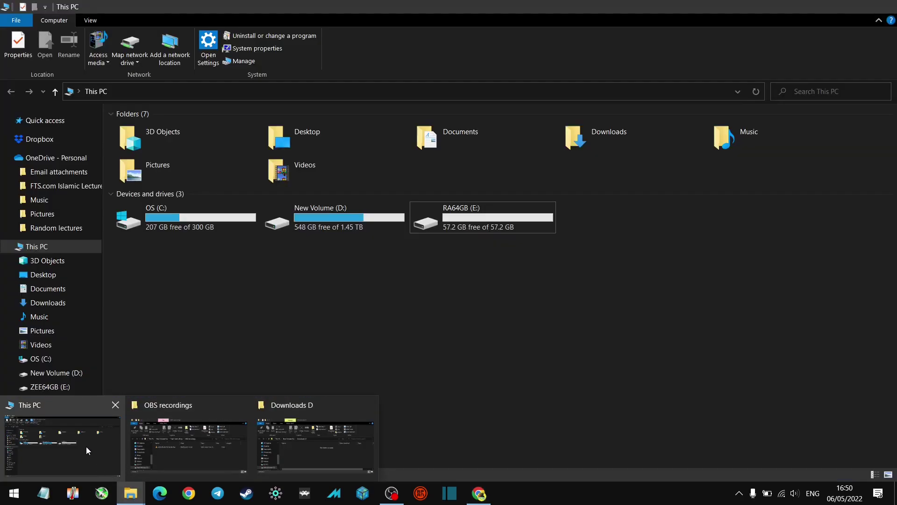
pyautogui.click(86, 447)
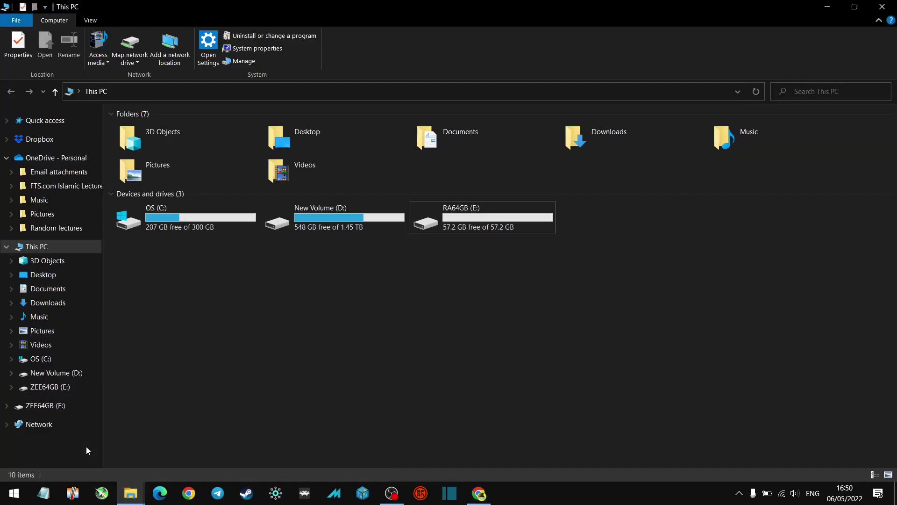
pyautogui.moveTo(441, 211)
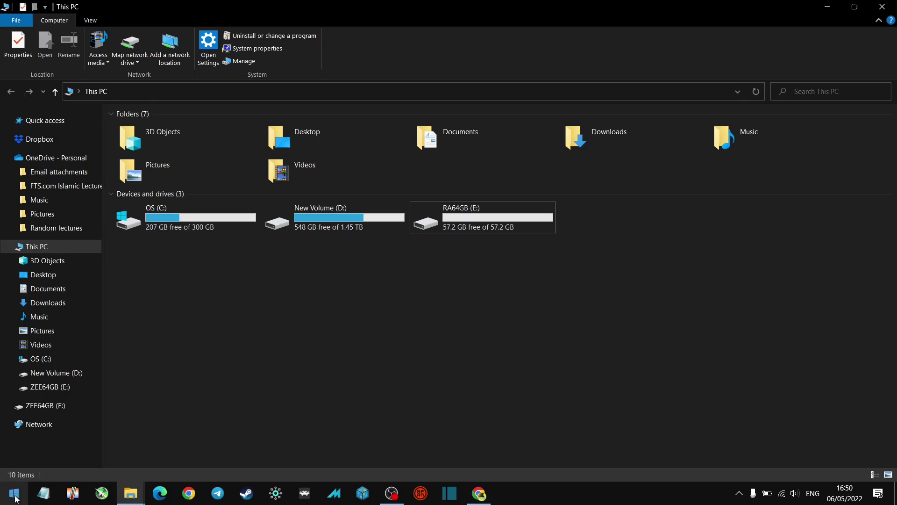
pyautogui.rightClick(15, 499)
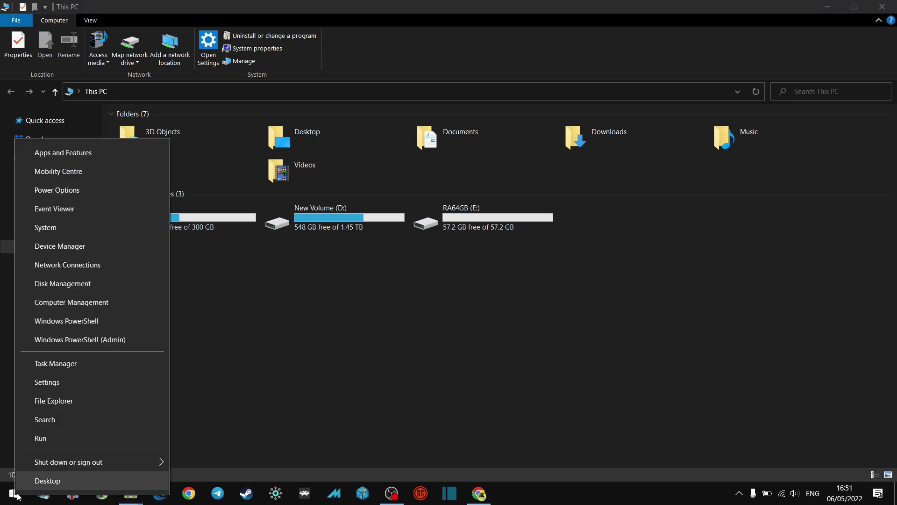
pyautogui.click(72, 281)
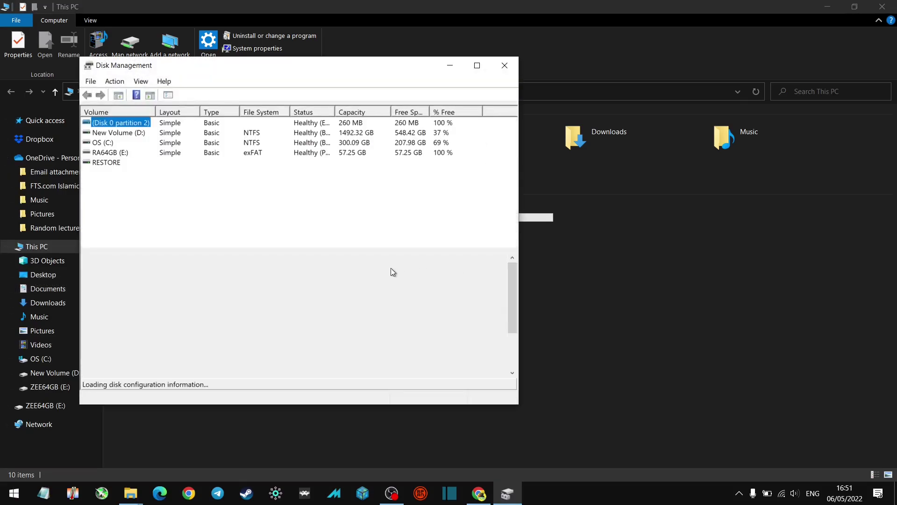
# Step: Assign drive letter X to the RA64GB volume, accept the change, and close the drive's folder window and Disk Management
pyautogui.click(110, 152)
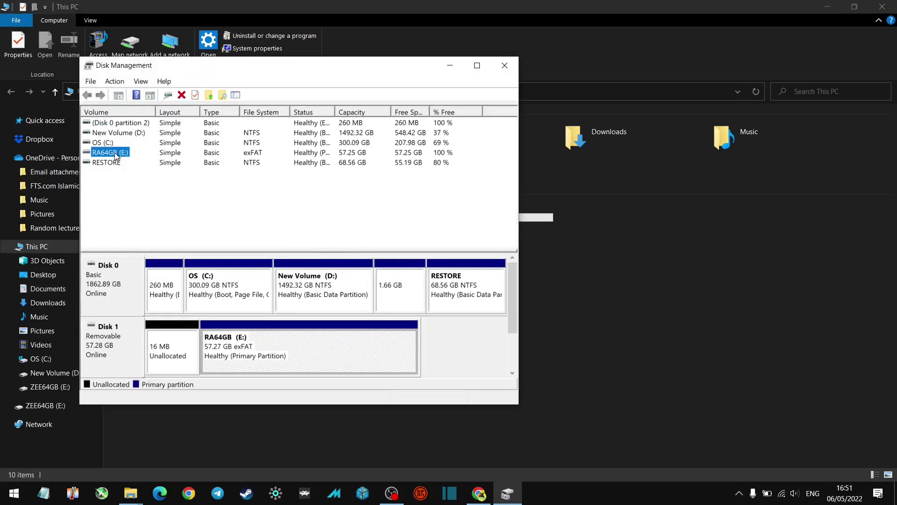
pyautogui.rightClick(115, 152)
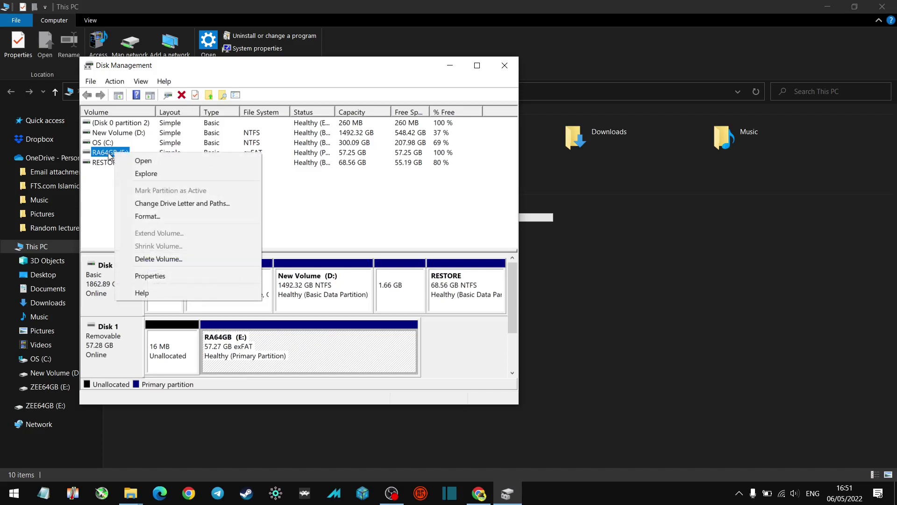
pyautogui.click(183, 204)
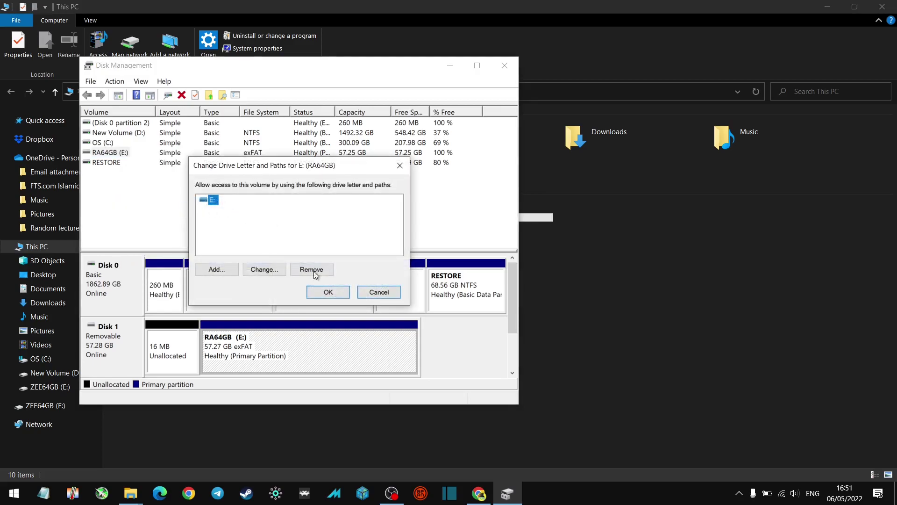
pyautogui.click(255, 269)
pyautogui.click(398, 219)
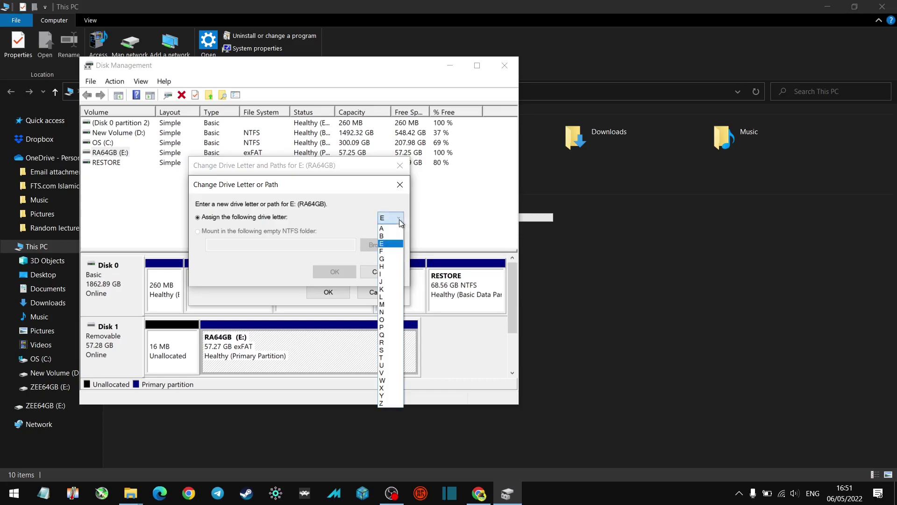
pyautogui.click(392, 389)
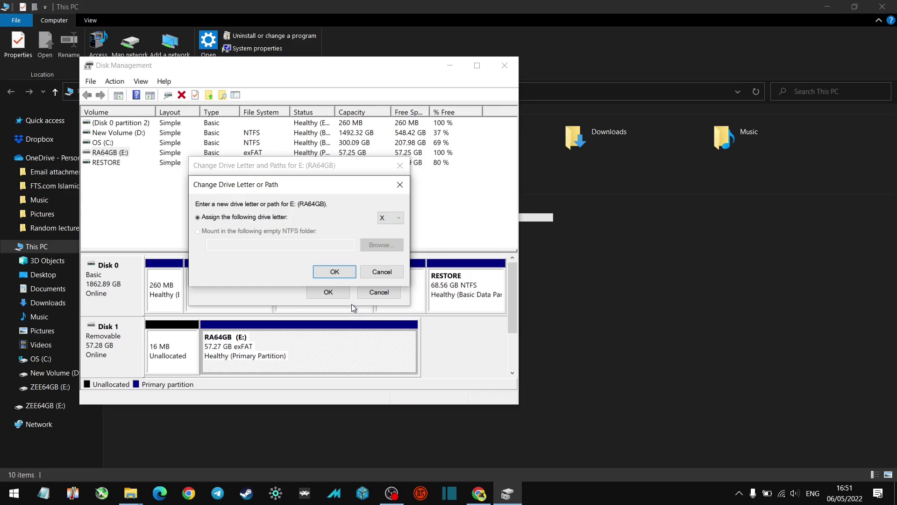
pyautogui.click(334, 273)
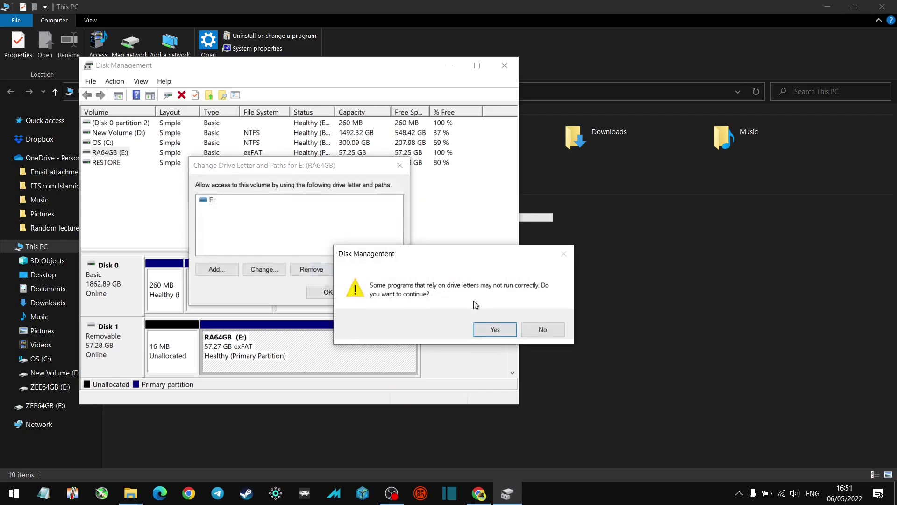
pyautogui.click(501, 335)
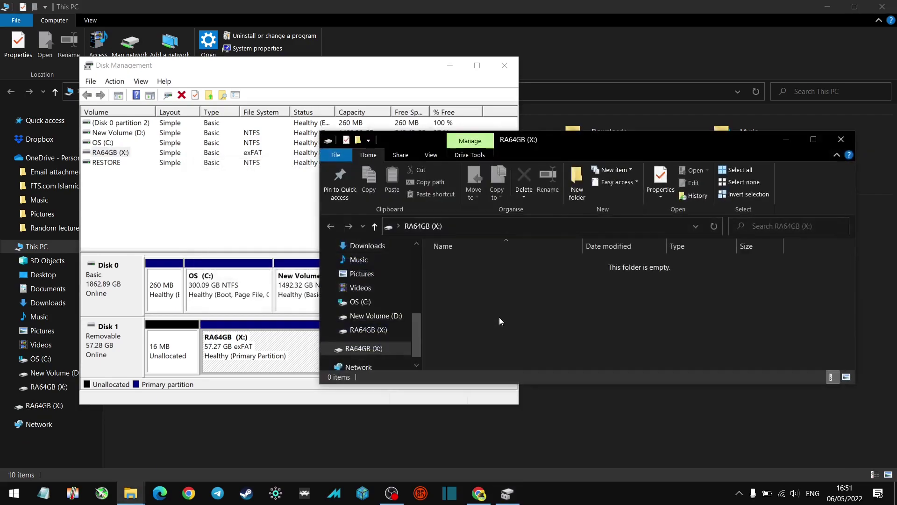
pyautogui.click(843, 138)
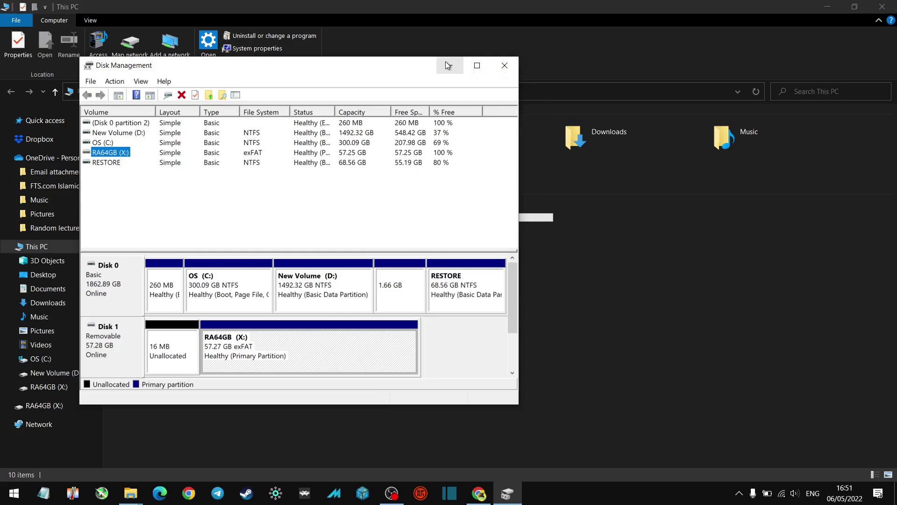
pyautogui.click(506, 70)
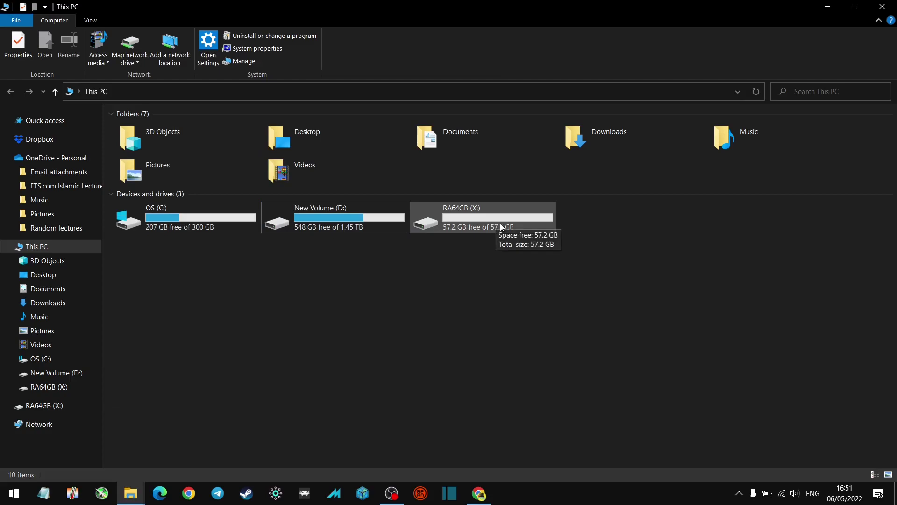
# Step: Switch to Chrome and download the 64-bit RetroArch archive for Windows 11 / 10 / 8.1 / 8 / 7 from the RetroArch download page
pyautogui.hotkey('alt', 'Tab')
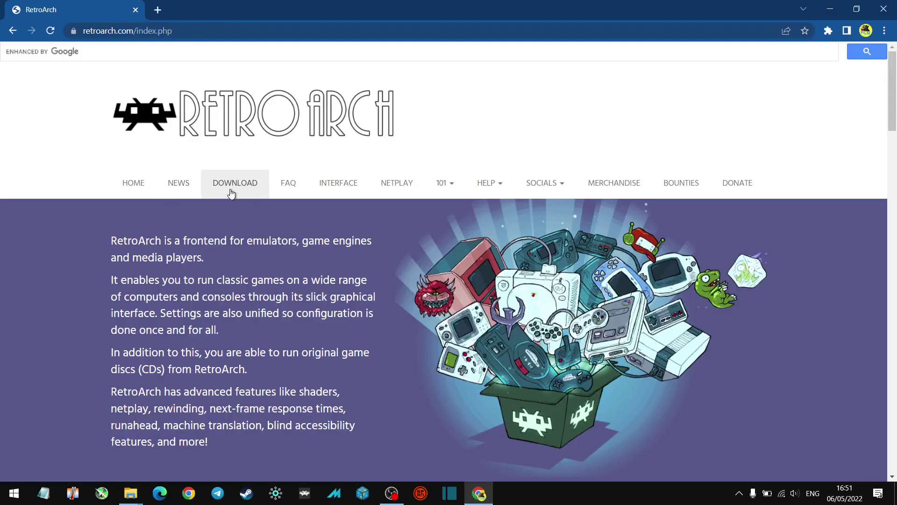
pyautogui.scroll(-1, 257, 147)
pyautogui.click(236, 128)
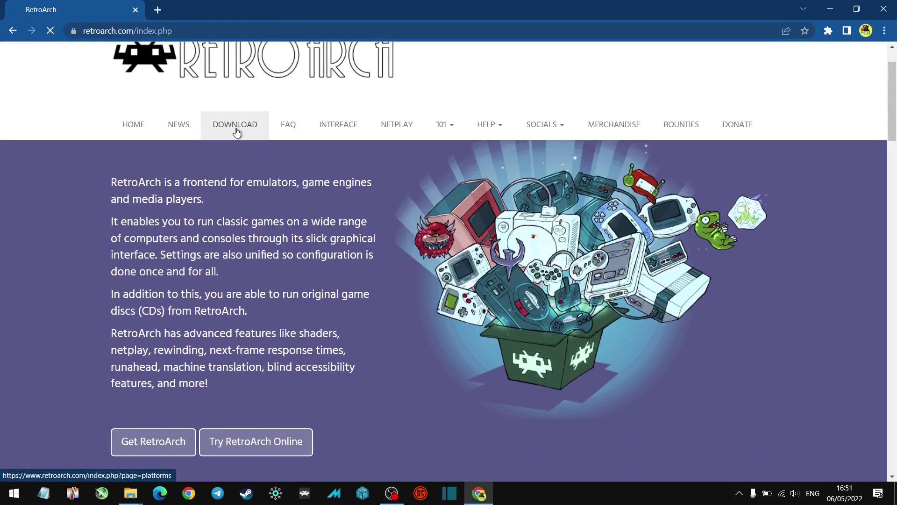
pyautogui.scroll(-9, 360, 182)
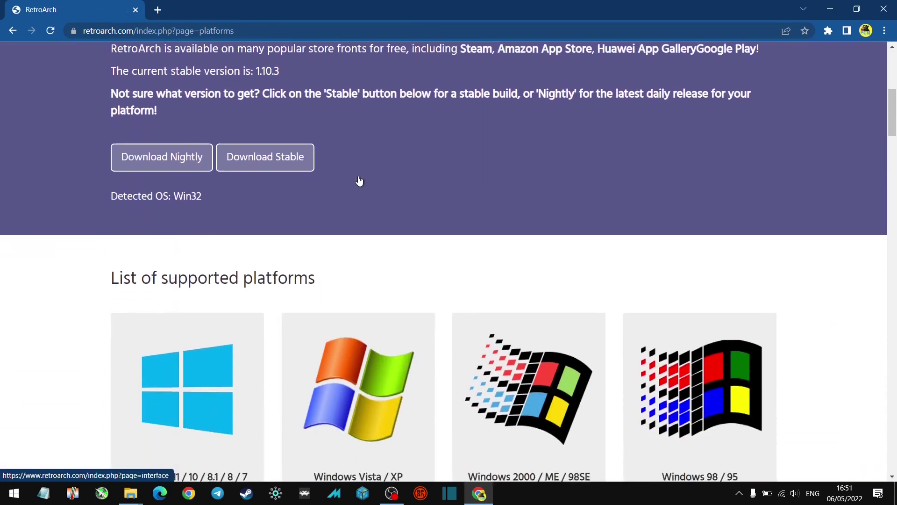
pyautogui.scroll(-5, 359, 182)
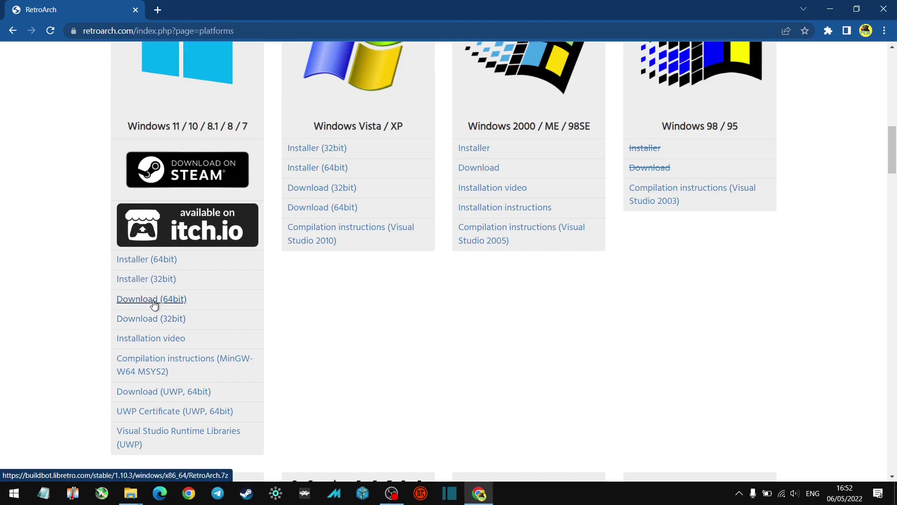
pyautogui.moveTo(154, 304)
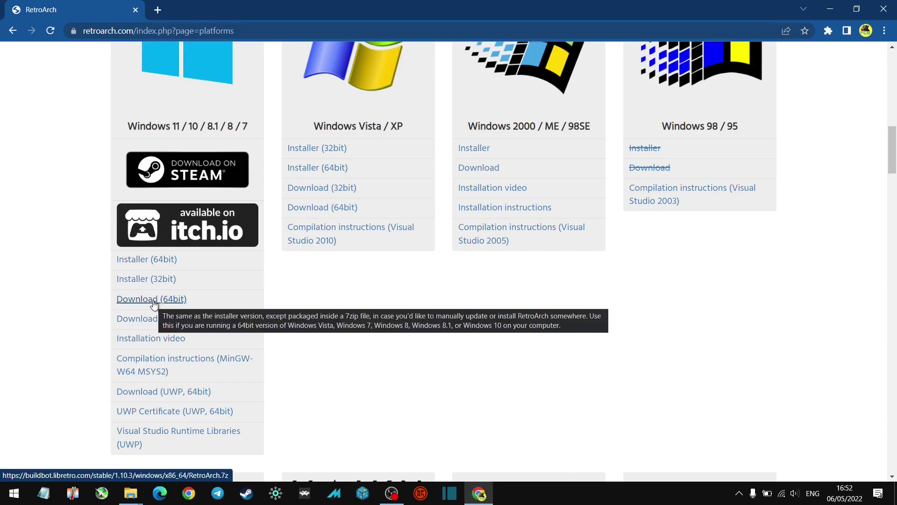
pyautogui.click(154, 301)
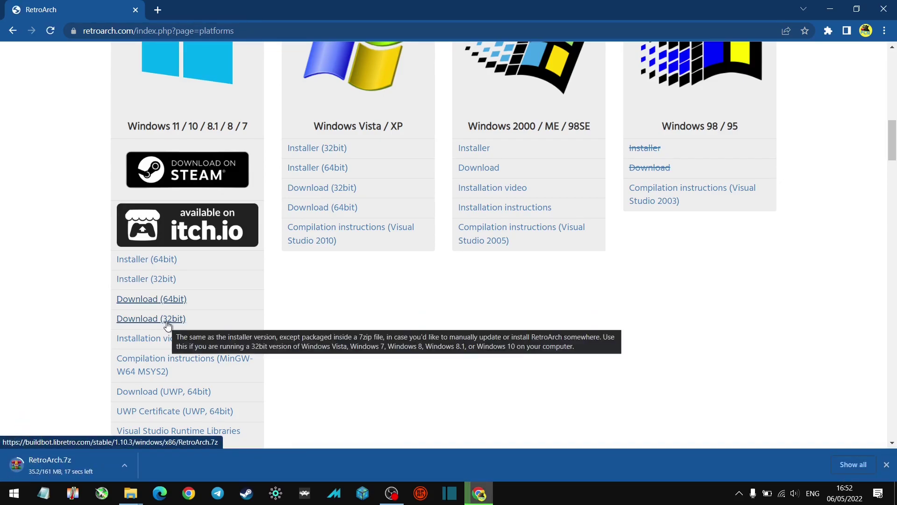
pyautogui.moveTo(169, 326)
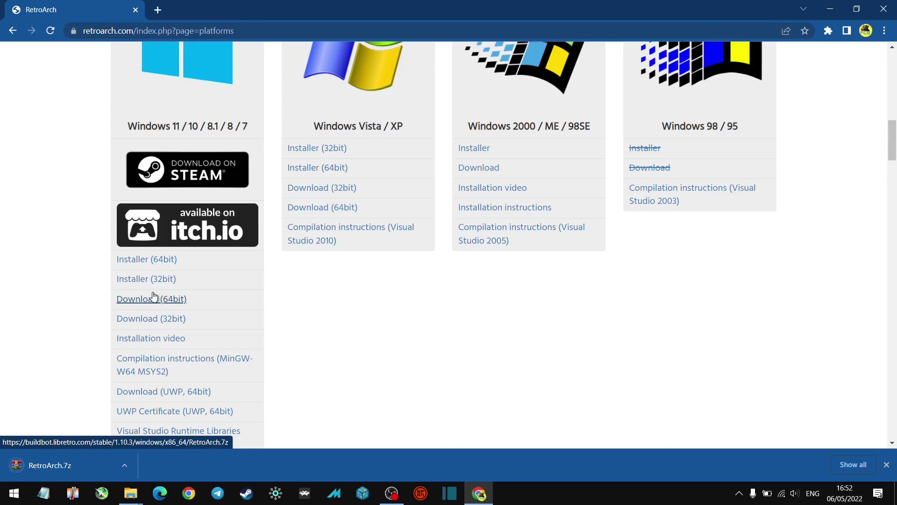
# Step: Show the downloaded RetroArch.7z in its folder and scan it with Microsoft Defender
pyautogui.click(124, 465)
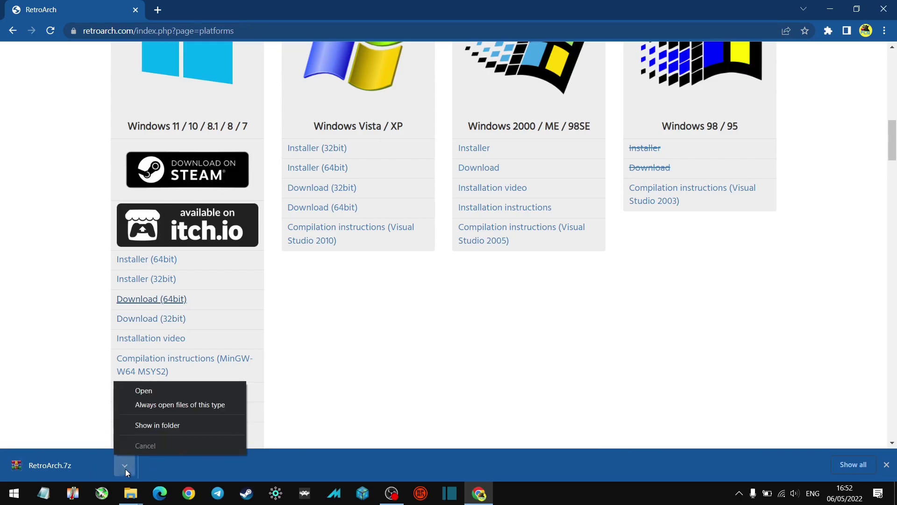
pyautogui.click(163, 425)
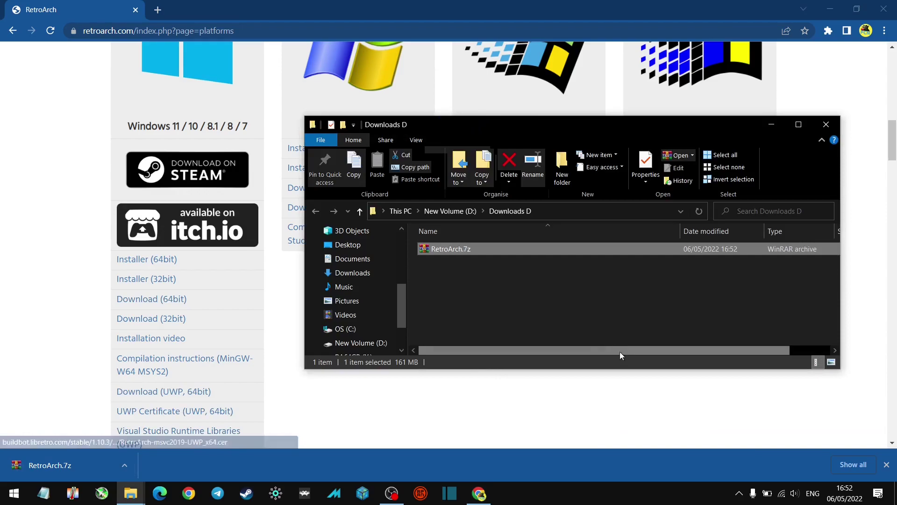
pyautogui.rightClick(451, 249)
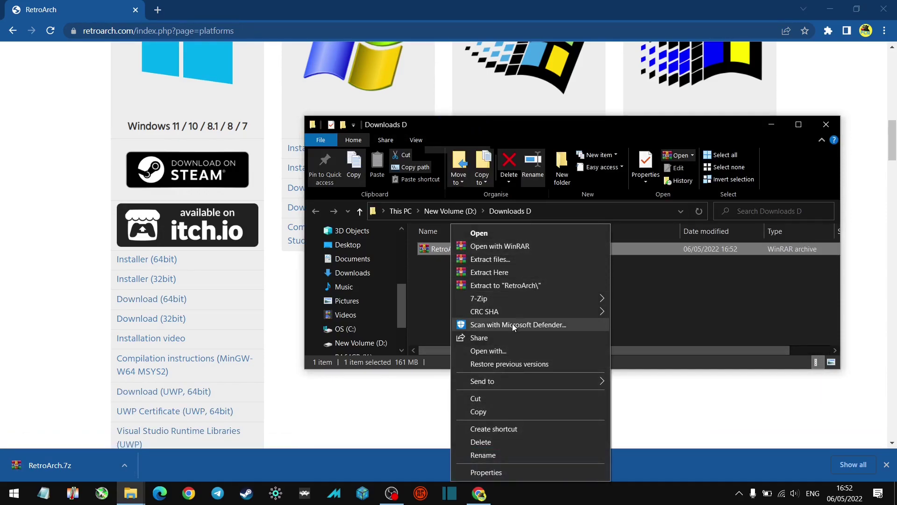
pyautogui.click(525, 326)
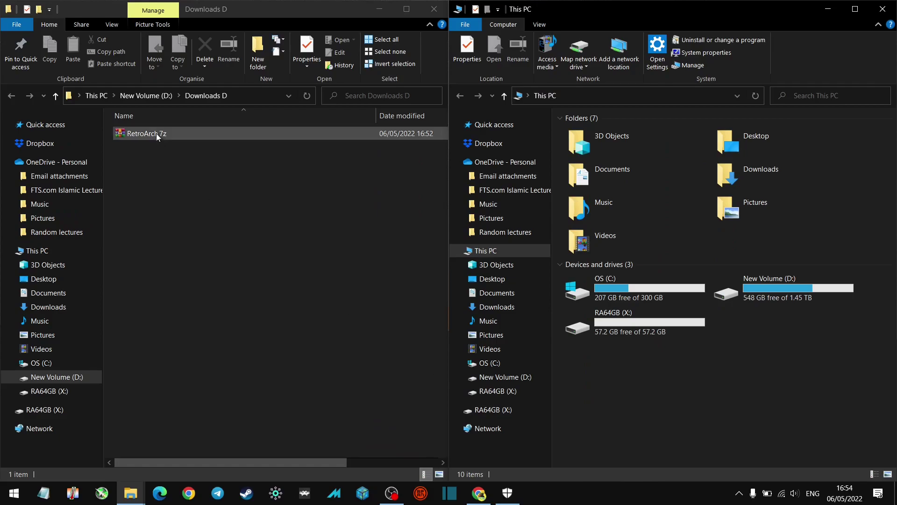
# Step: Extract RetroArch.7z with 7-Zip into a RetroArch folder inside Downloads D
pyautogui.rightClick(138, 135)
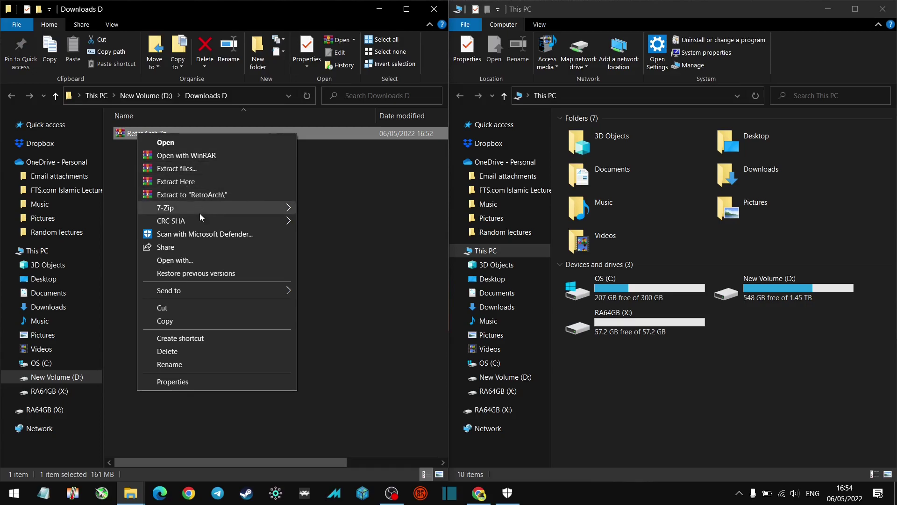
pyautogui.moveTo(205, 213)
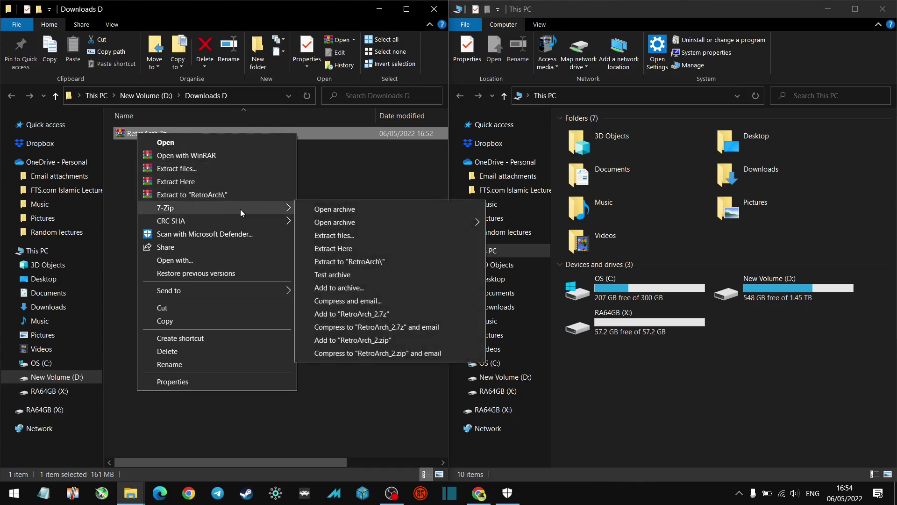
pyautogui.click(351, 241)
pyautogui.click(429, 319)
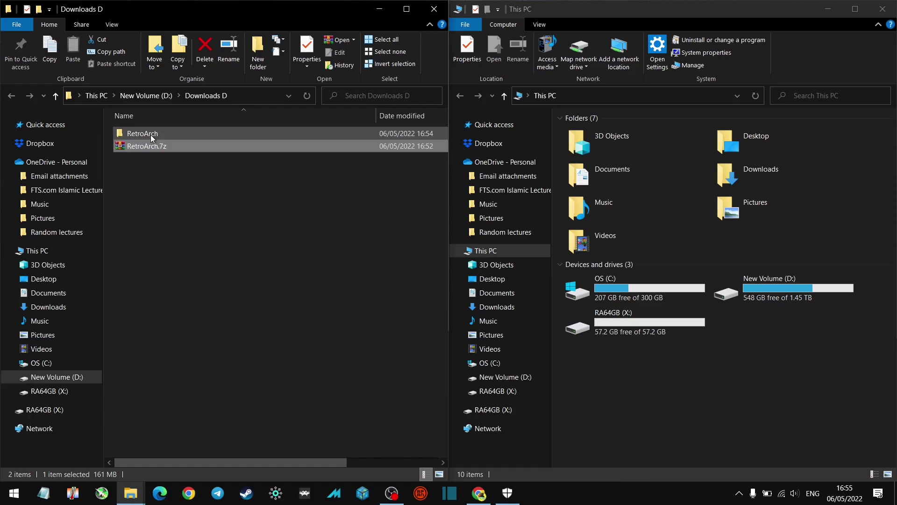
# Step: Copy the RetroArch-Win64 folder from the extracted RetroArch folder to the root of the RA64GB (X:) drive
pyautogui.doubleClick(151, 134)
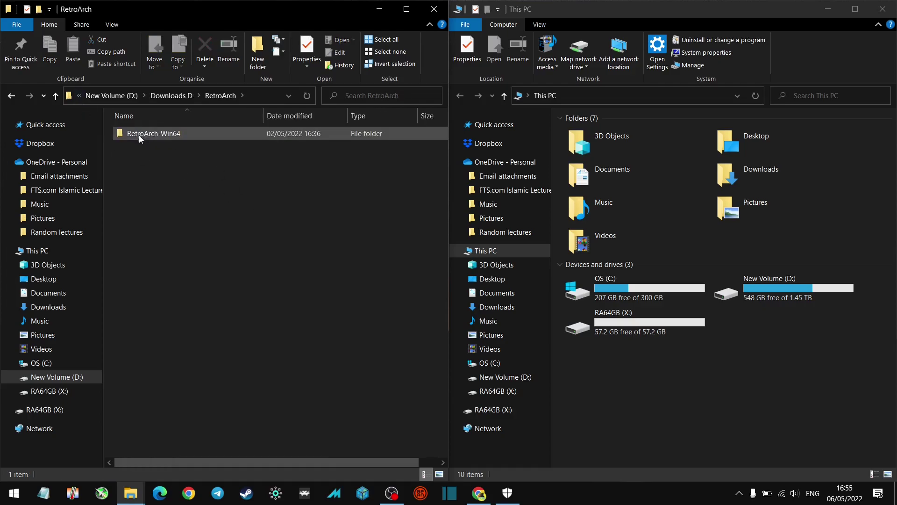
pyautogui.doubleClick(148, 136)
pyautogui.click(11, 95)
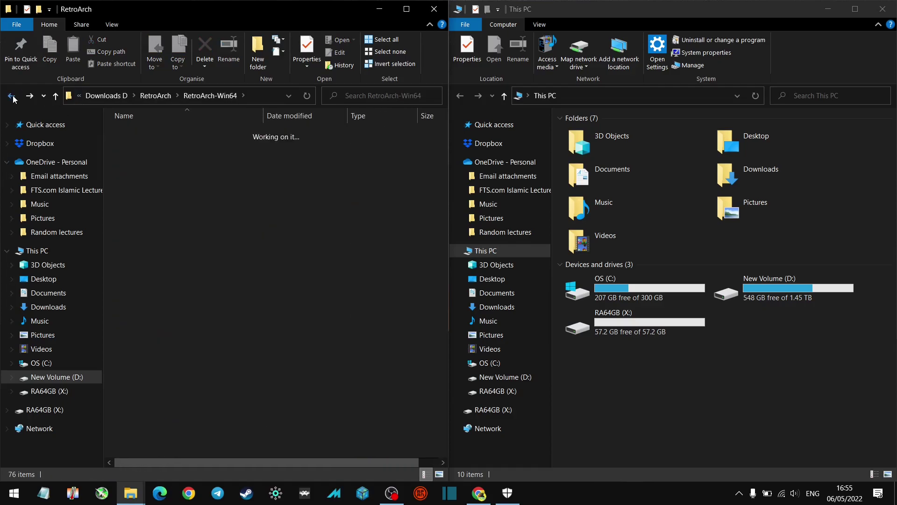
pyautogui.doubleClick(614, 328)
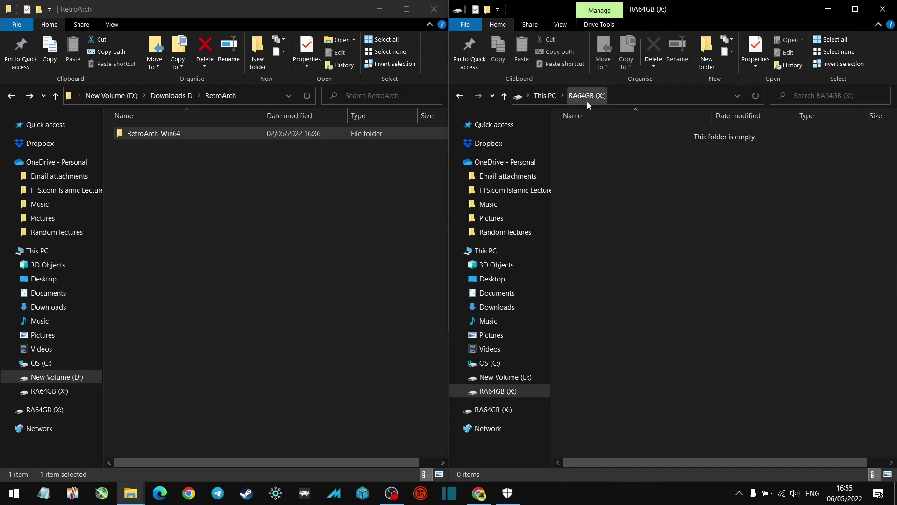
pyautogui.click(150, 134)
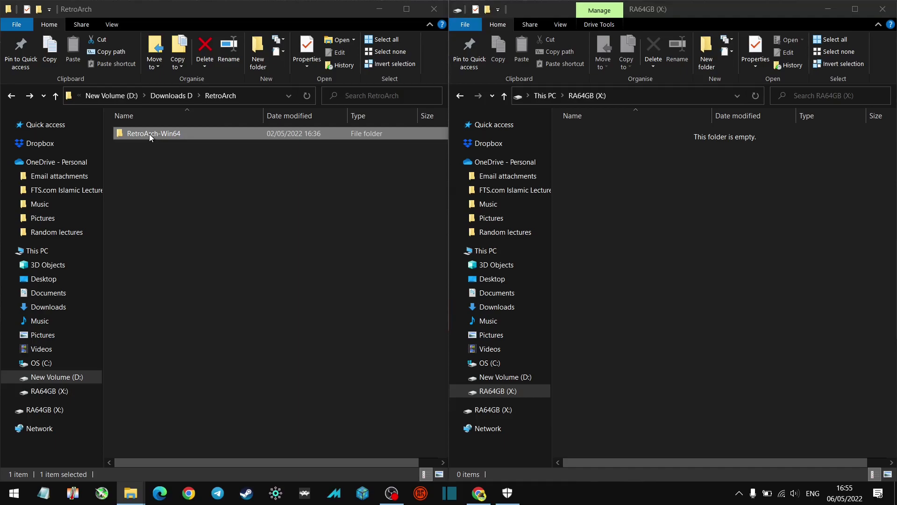
pyautogui.moveTo(149, 134); pyautogui.dragTo(696, 310)
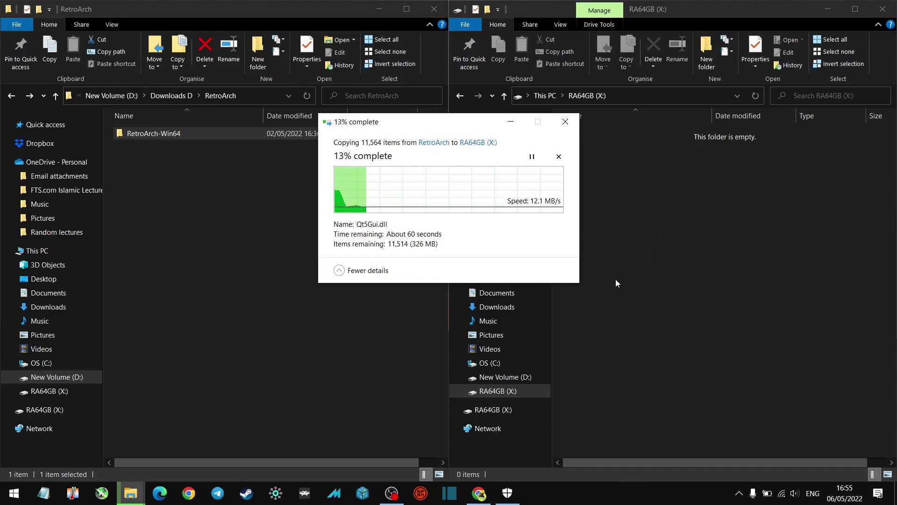
pyautogui.rightClick(160, 134)
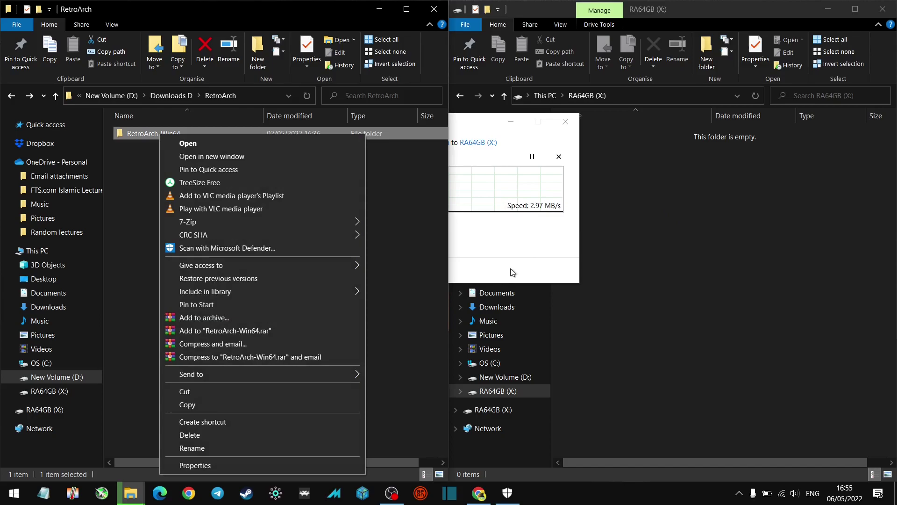
pyautogui.click(524, 250)
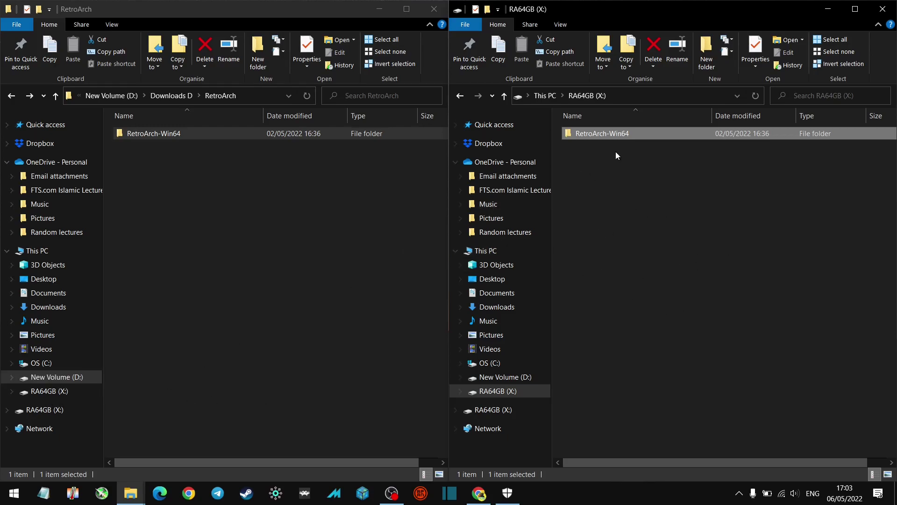
# Step: Create a shortcut to retroarch.exe from the RetroArch-Win64 folder in the root of the RA64GB (X:) drive
pyautogui.click(48, 392)
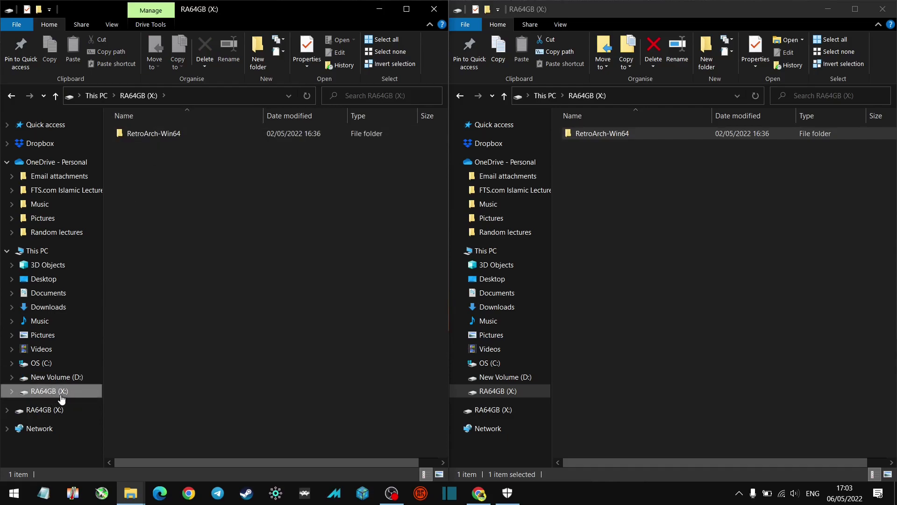
pyautogui.click(157, 134)
pyautogui.doubleClick(156, 134)
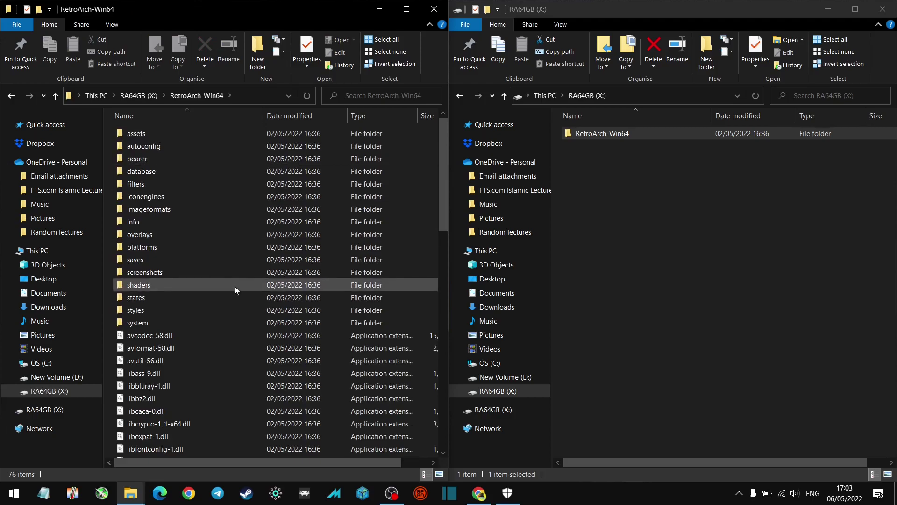
pyautogui.press('r')
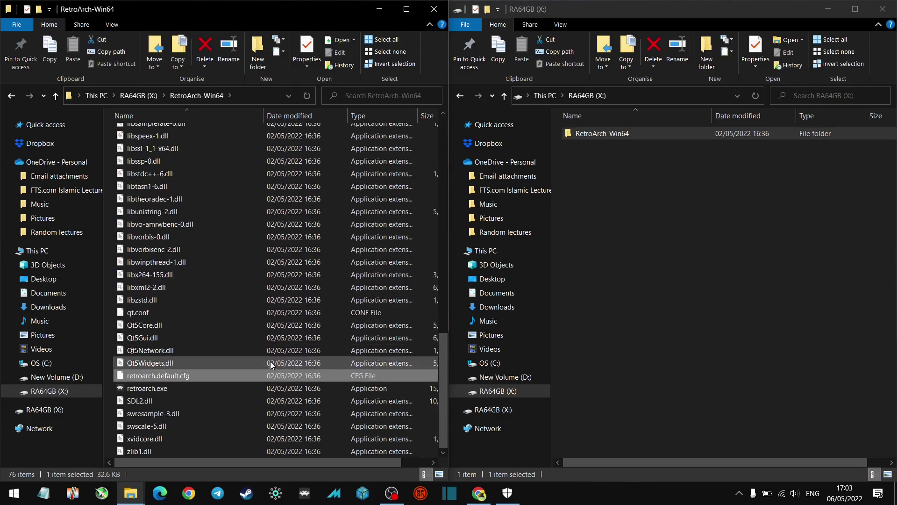
pyautogui.click(158, 390)
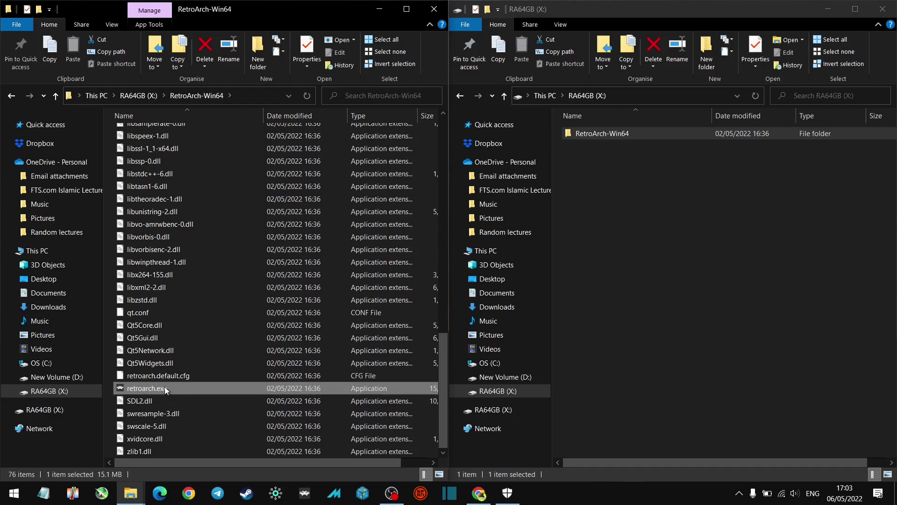
pyautogui.moveTo(165, 387); pyautogui.dragTo(722, 357)
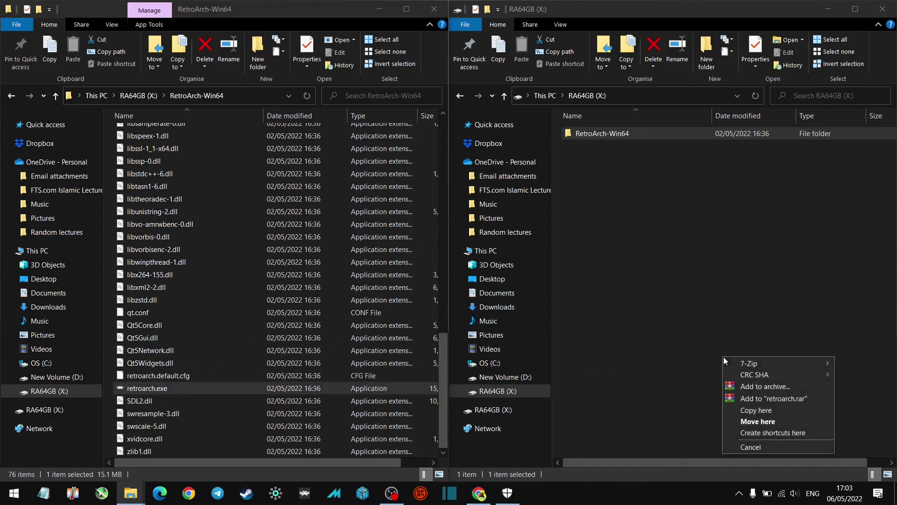
pyautogui.moveTo(743, 363)
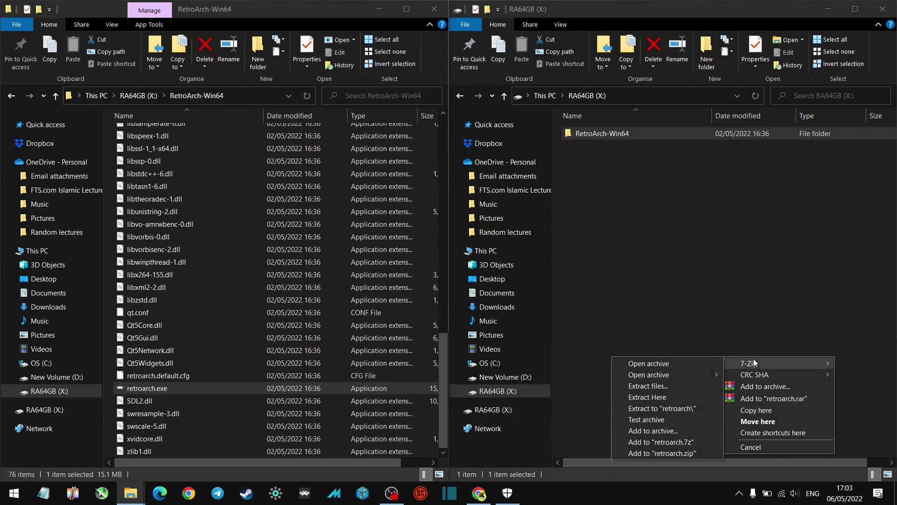
pyautogui.click(781, 433)
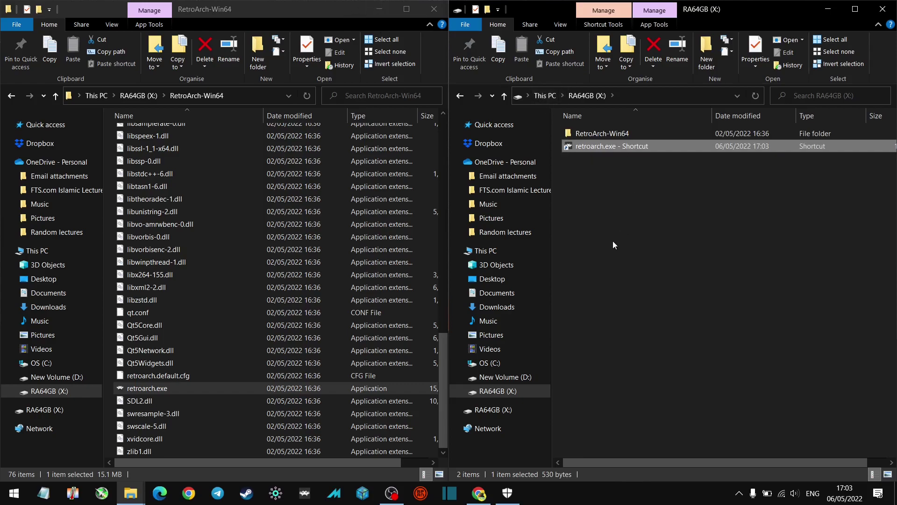
# Step: Create a new folder named Roms in the root of the RA64GB (X:) drive
pyautogui.click(594, 207)
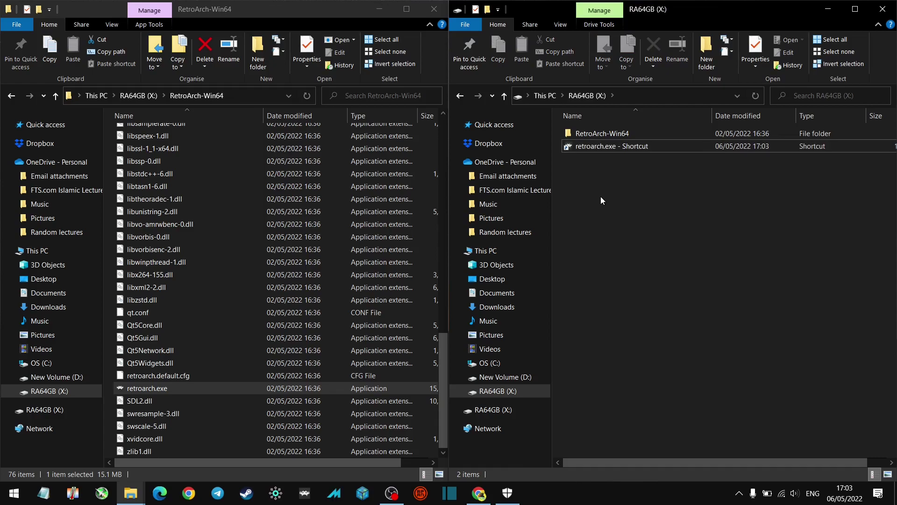
pyautogui.rightClick(601, 196)
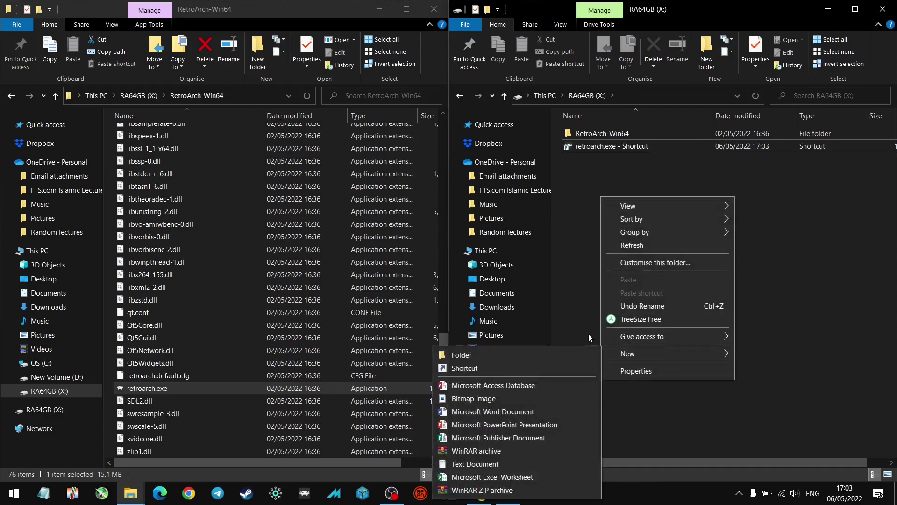
pyautogui.moveTo(647, 355)
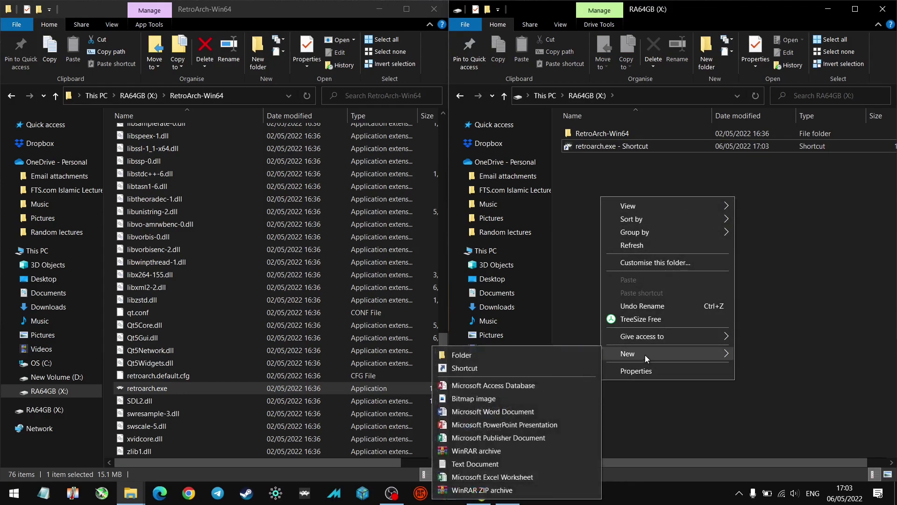
pyautogui.click(523, 357)
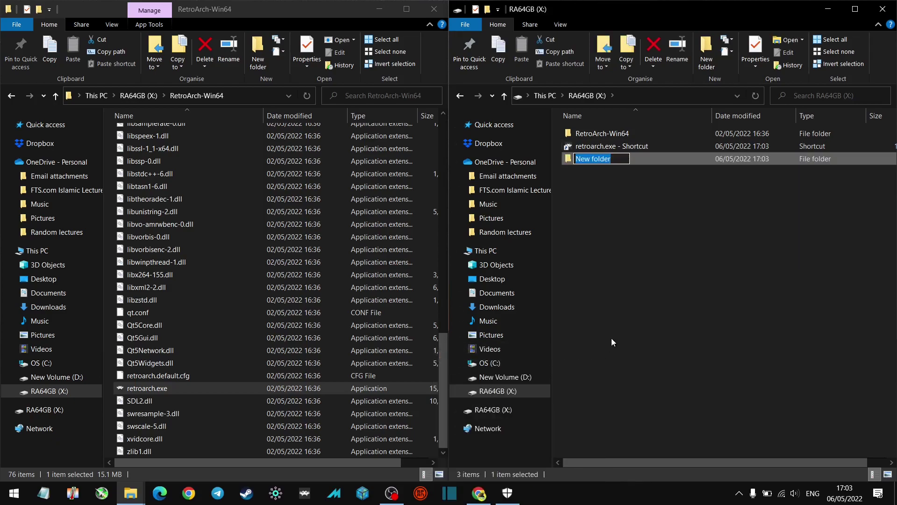
pyautogui.write('Roms')
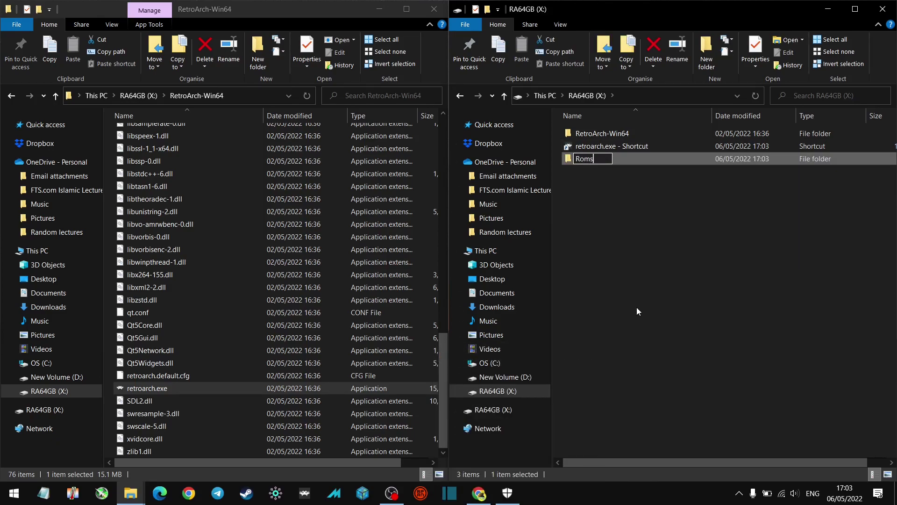
pyautogui.press('Return')
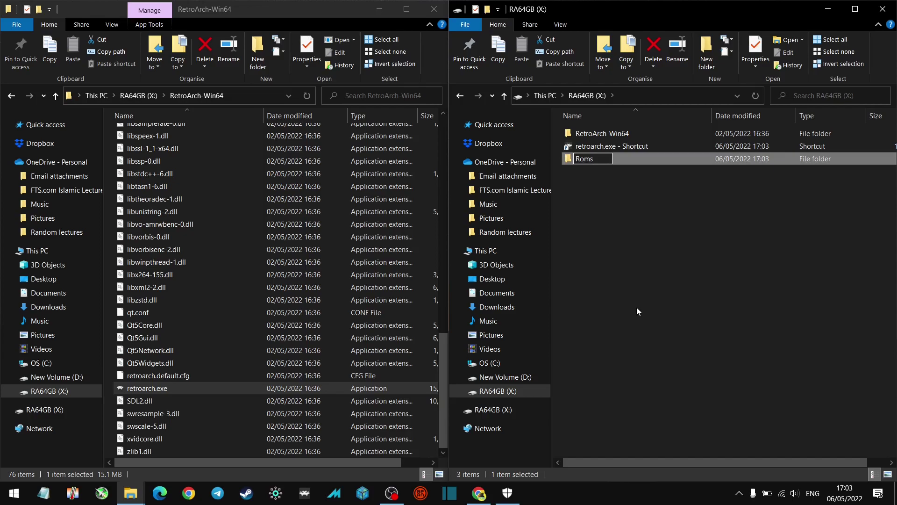
pyautogui.click(637, 312)
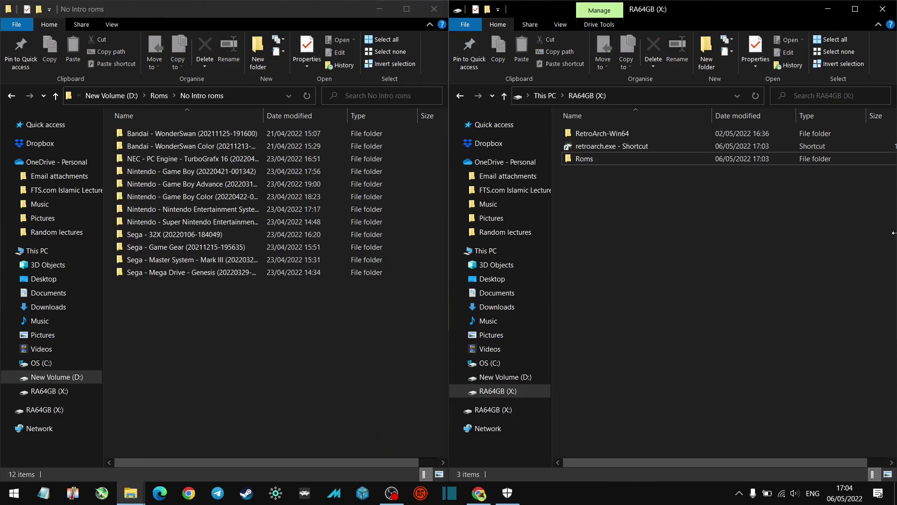
# Step: Look inside the system folder of RetroArch-Win64 and return to the root of the RA64GB (X:) drive
pyautogui.doubleClick(632, 134)
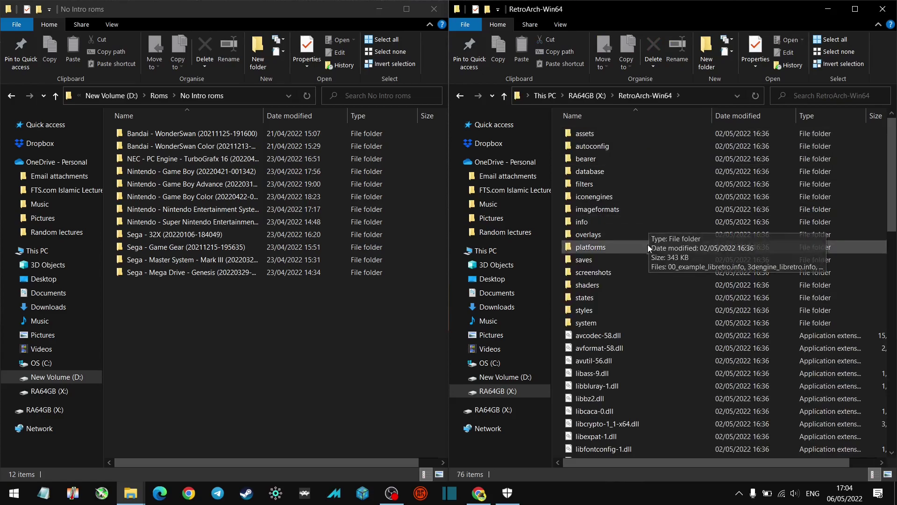
pyautogui.click(581, 324)
pyautogui.doubleClick(581, 323)
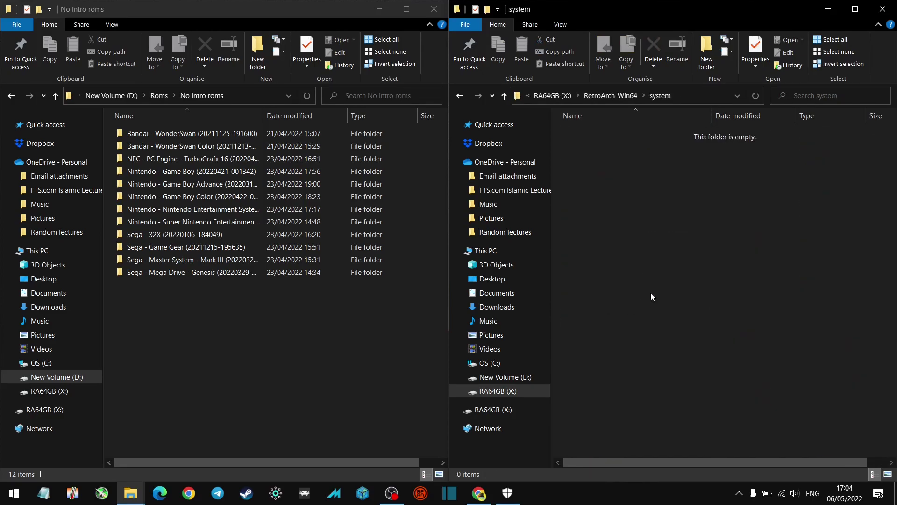
pyautogui.click(461, 97)
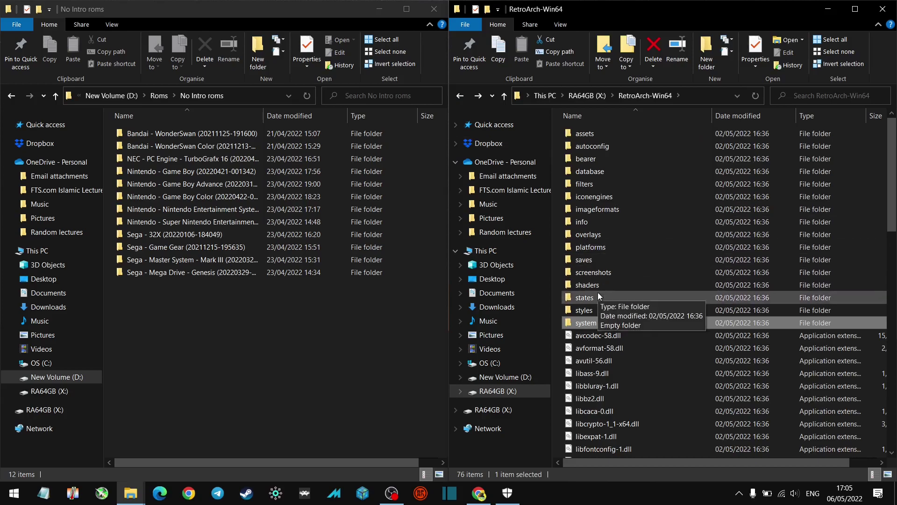
pyautogui.click(460, 96)
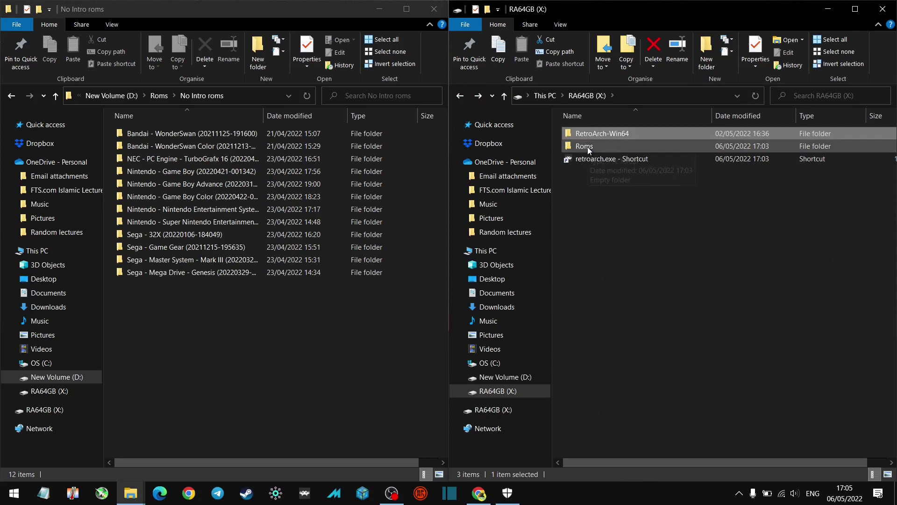
# Step: Copy the Sega - Mega Drive - Genesis folder from No Intro roms into X:'s Roms folder and close the source window
pyautogui.doubleClick(588, 146)
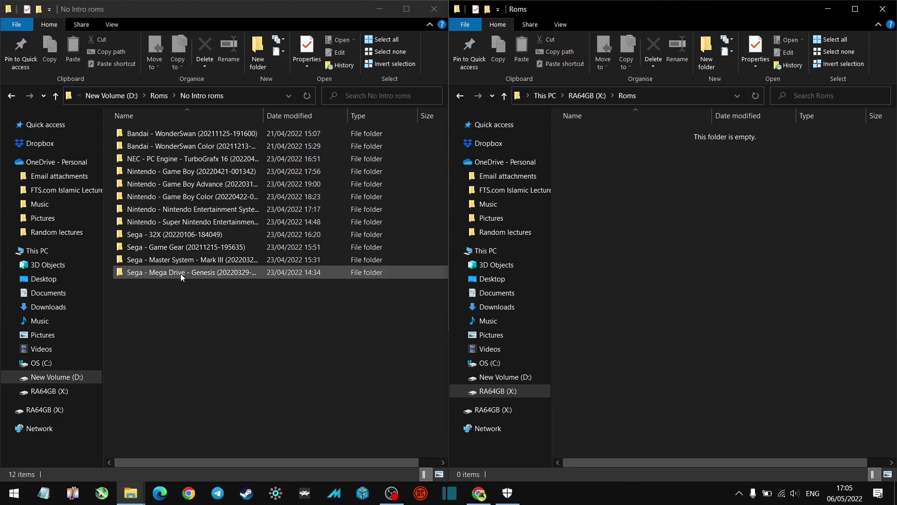
pyautogui.moveTo(186, 273); pyautogui.dragTo(685, 297)
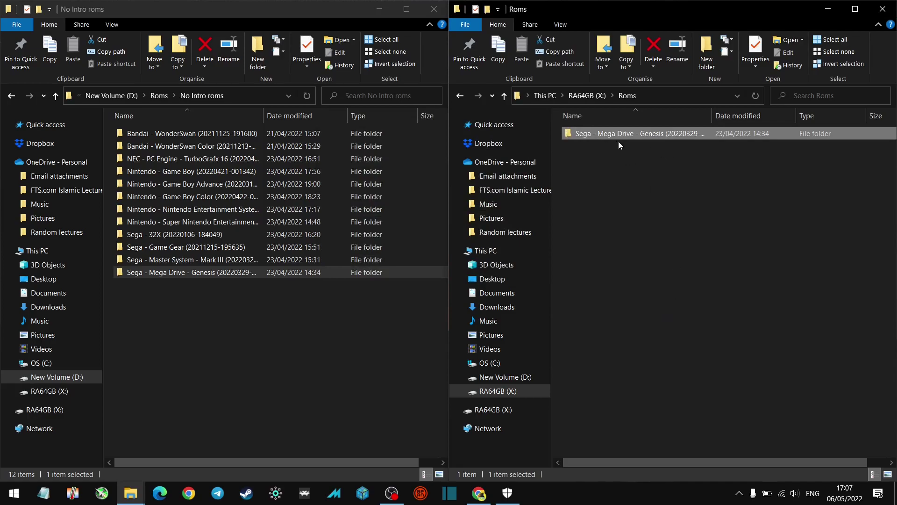
pyautogui.click(432, 8)
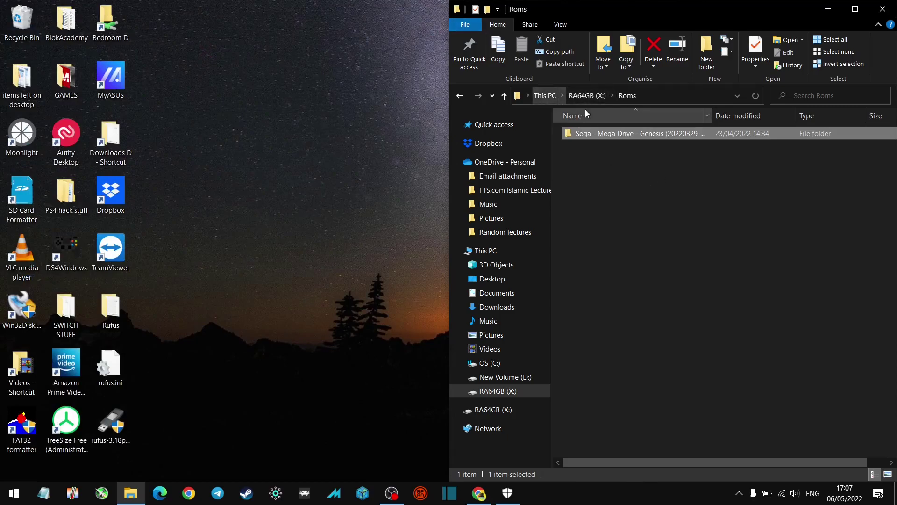
# Step: Launch RetroArch from its shortcut in the root of the X: drive and maximize its window
pyautogui.click(585, 97)
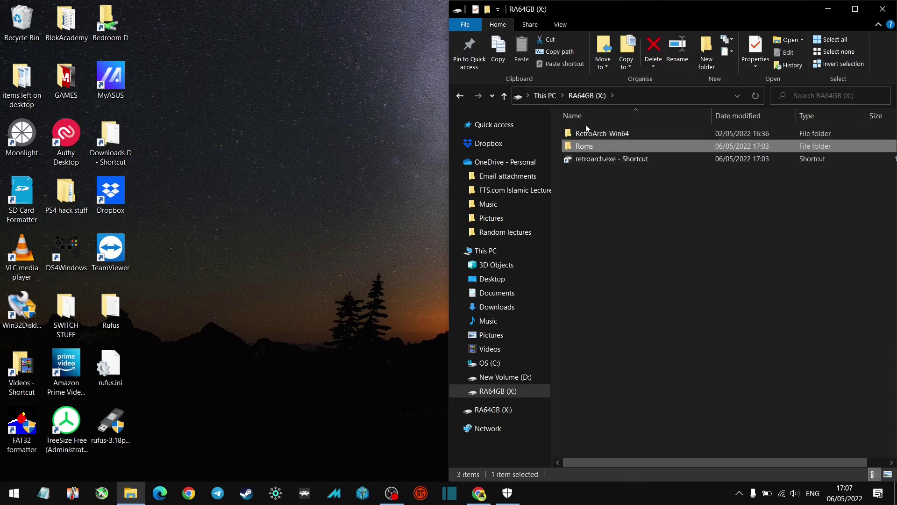
pyautogui.click(608, 161)
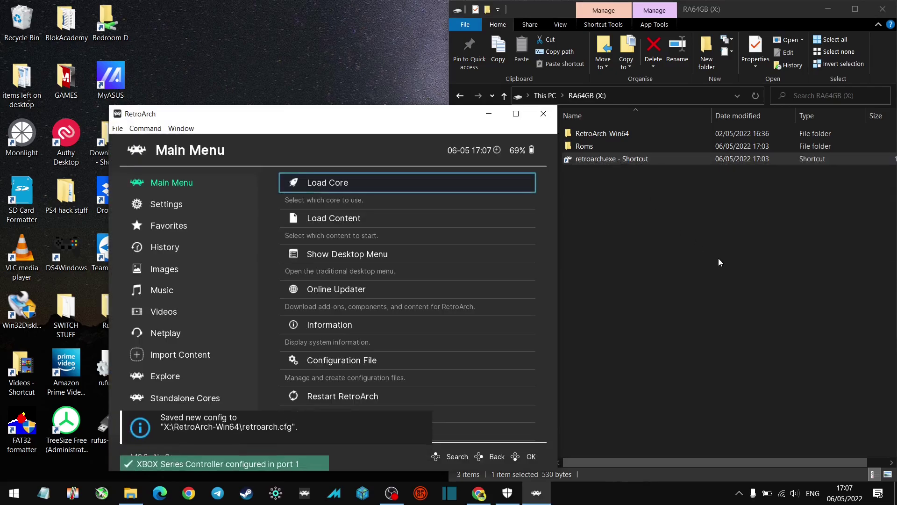
pyautogui.click(516, 114)
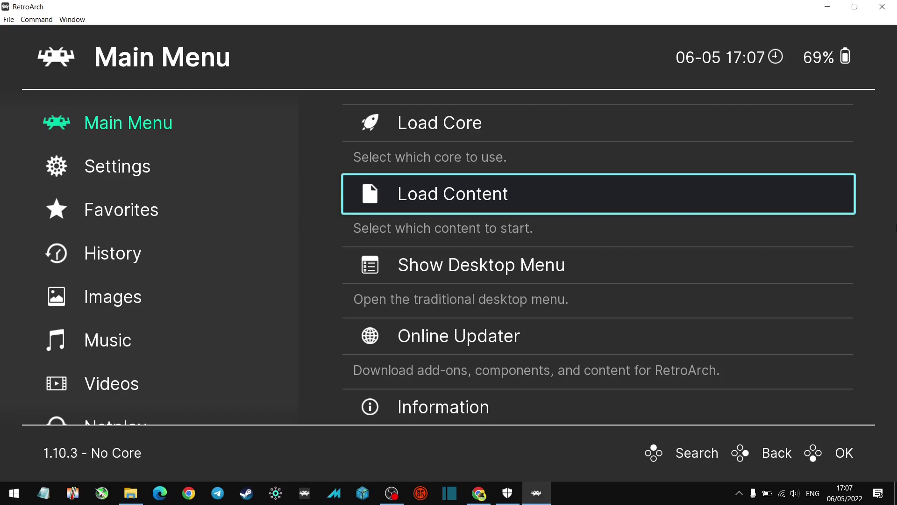
# Step: Open the Core Downloader list through RetroArch's Load Core and Download a Core options
pyautogui.click(598, 123)
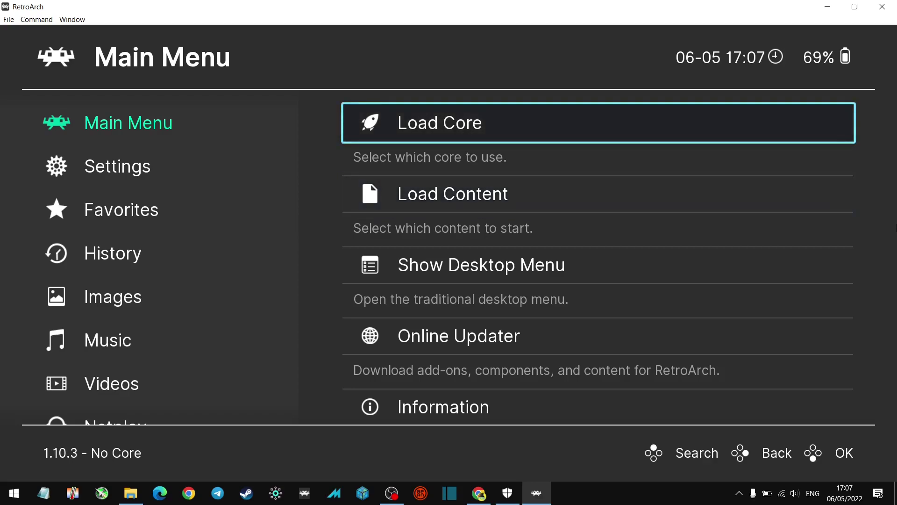
pyautogui.press('Return')
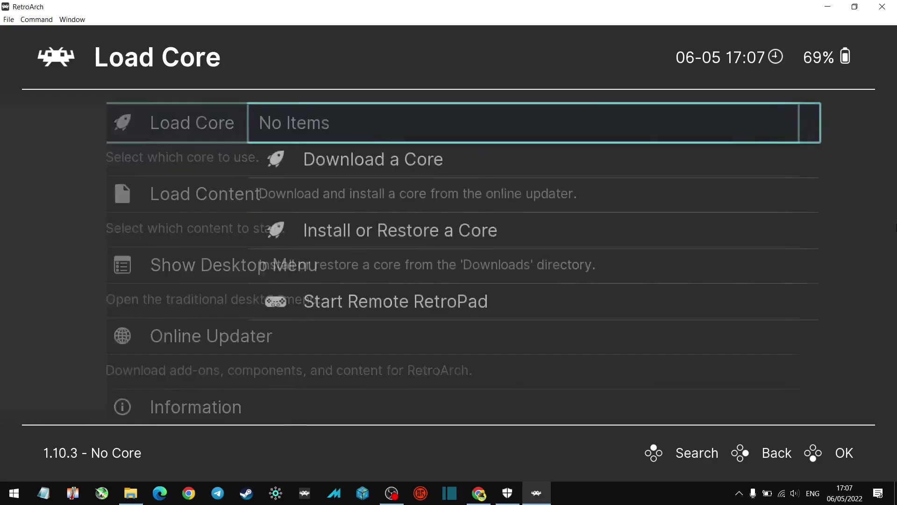
pyautogui.press('Down')
pyautogui.press('Return')
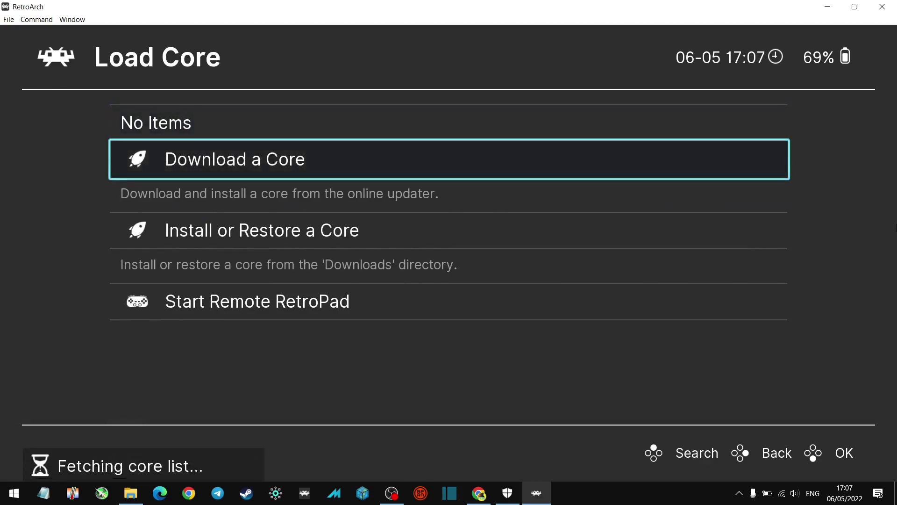
# Step: Download a Sega core that supports Mega Drive games from the Core Downloader list and return to the Main Menu
pyautogui.press('Down')
pyautogui.press('Down')
pyautogui.press('Down')
pyautogui.press('Down')
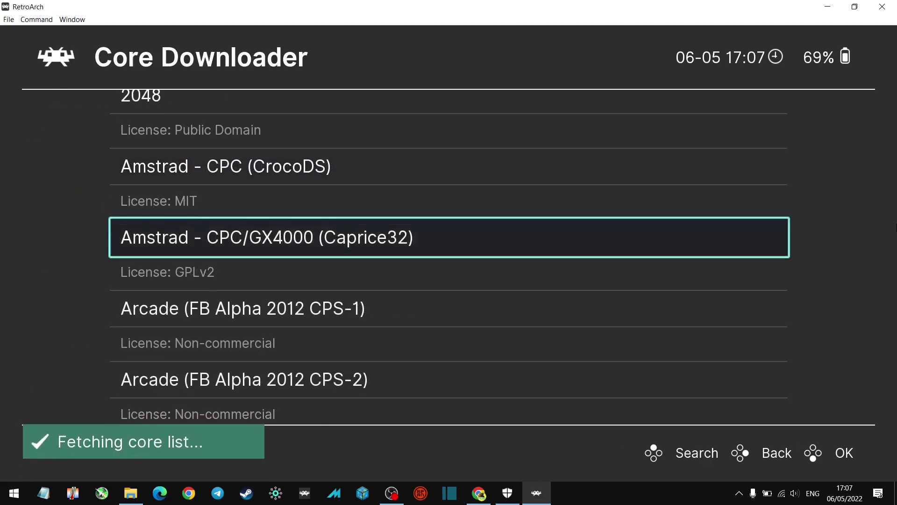
pyautogui.press('Down')
pyautogui.press('Down')
pyautogui.press('Down')
pyautogui.press('Down')
pyautogui.press('Down')
pyautogui.press('Down')
pyautogui.press('Down')
pyautogui.press('Down')
pyautogui.press('Down')
pyautogui.press('Down')
pyautogui.press('Down')
pyautogui.press('Down')
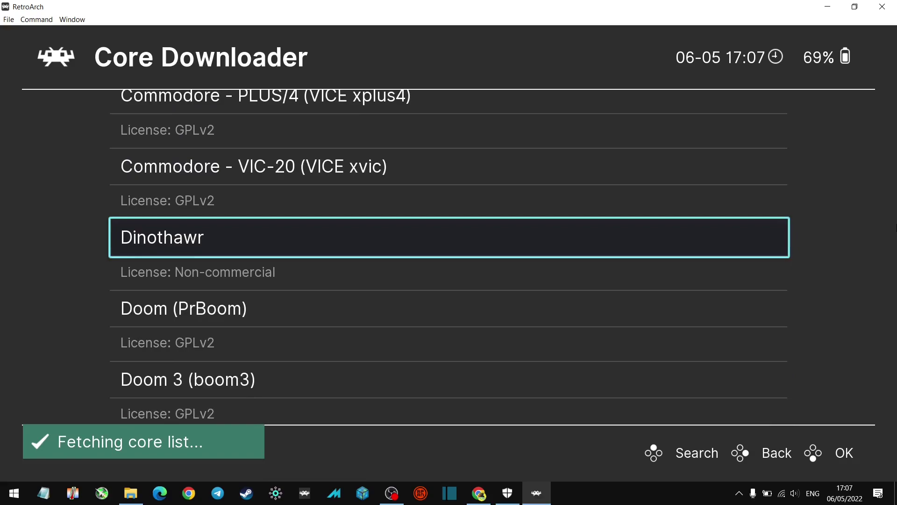
pyautogui.press('Down')
pyautogui.press('Down')
pyautogui.press('Down')
pyautogui.press('Down')
pyautogui.press('Down')
pyautogui.press('Down')
pyautogui.press('Down')
pyautogui.press('Down')
pyautogui.press('Down')
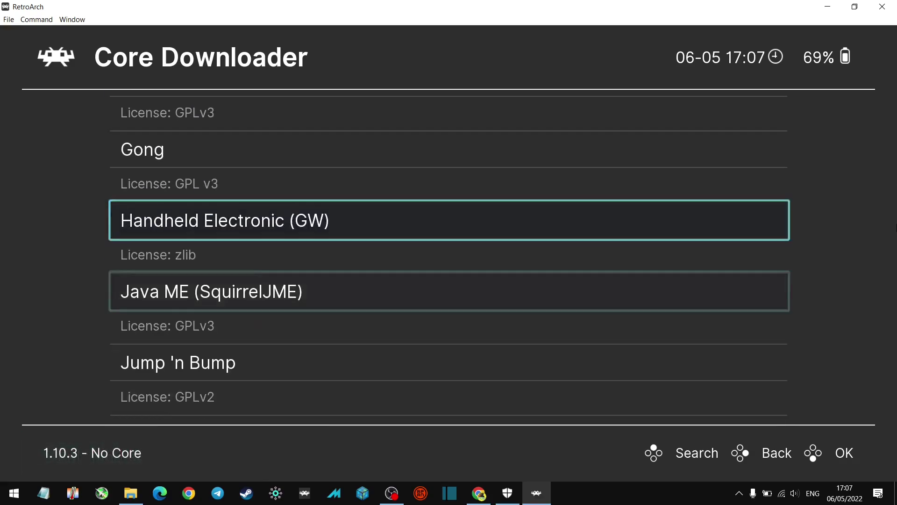
pyautogui.press('Down')
pyautogui.press('Down')
pyautogui.press('Down')
pyautogui.press('Down')
pyautogui.press('Down')
pyautogui.press('Down')
pyautogui.press('Down')
pyautogui.press('Down')
pyautogui.press('Down')
pyautogui.press('Down')
pyautogui.press('Down')
pyautogui.press('Down')
pyautogui.press('Down')
pyautogui.press('Down')
pyautogui.press('Down')
pyautogui.press('Down')
pyautogui.press('Down')
pyautogui.press('Down')
pyautogui.press('Down')
pyautogui.press('Down')
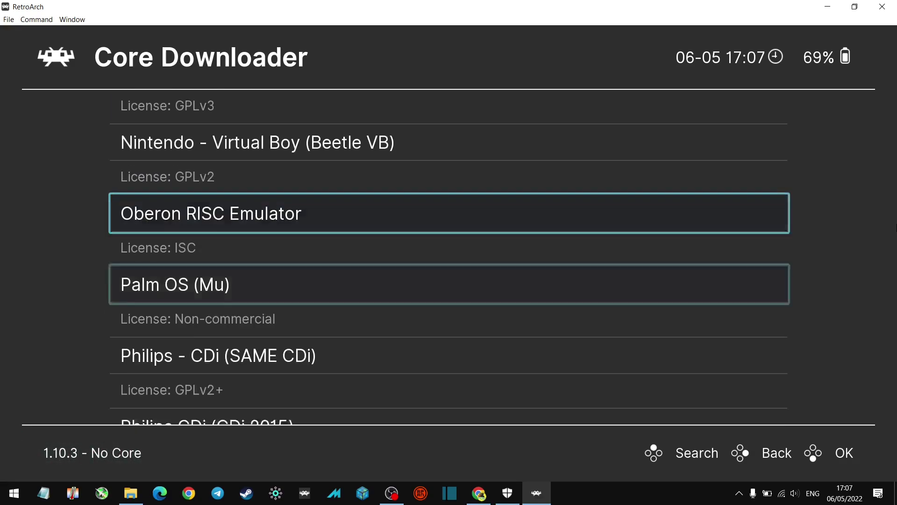
pyautogui.press('Down')
pyautogui.press('Down')
pyautogui.press('Down')
pyautogui.press('Down')
pyautogui.press('Down')
pyautogui.press('Down')
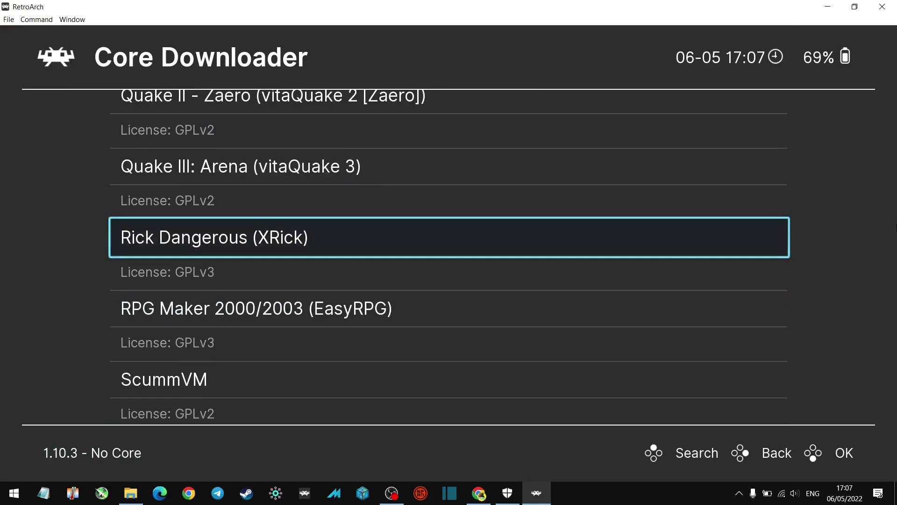
pyautogui.press('Down')
pyautogui.press('Down')
pyautogui.press('Down')
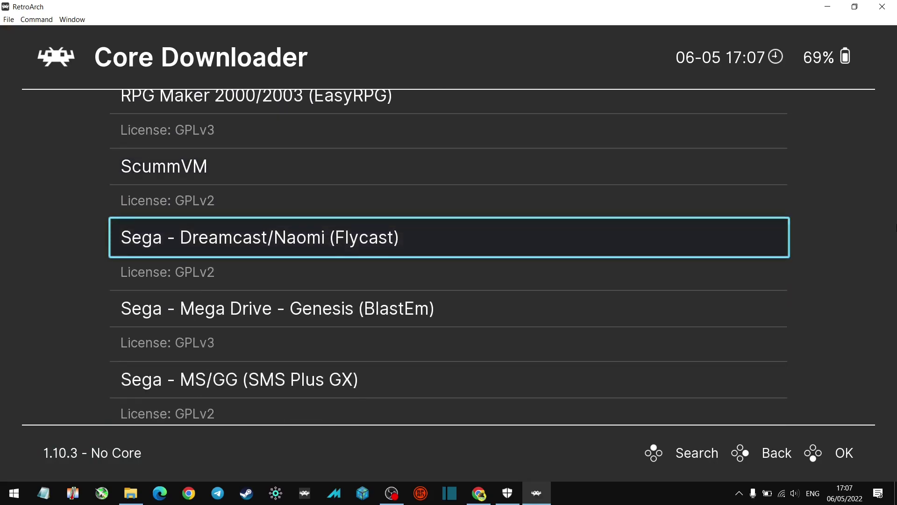
pyautogui.press('Down')
pyautogui.press('Down')
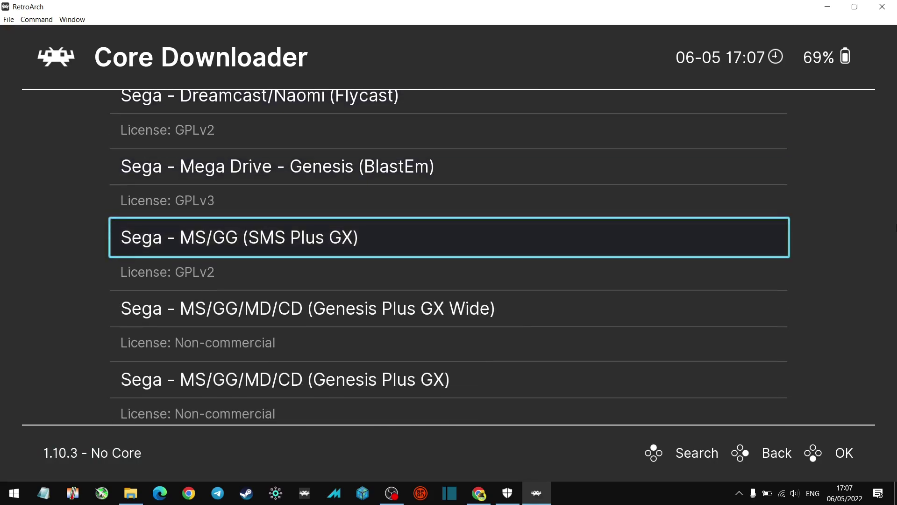
pyautogui.press('Down')
pyautogui.press('Down')
pyautogui.press('Down')
pyautogui.press('Return')
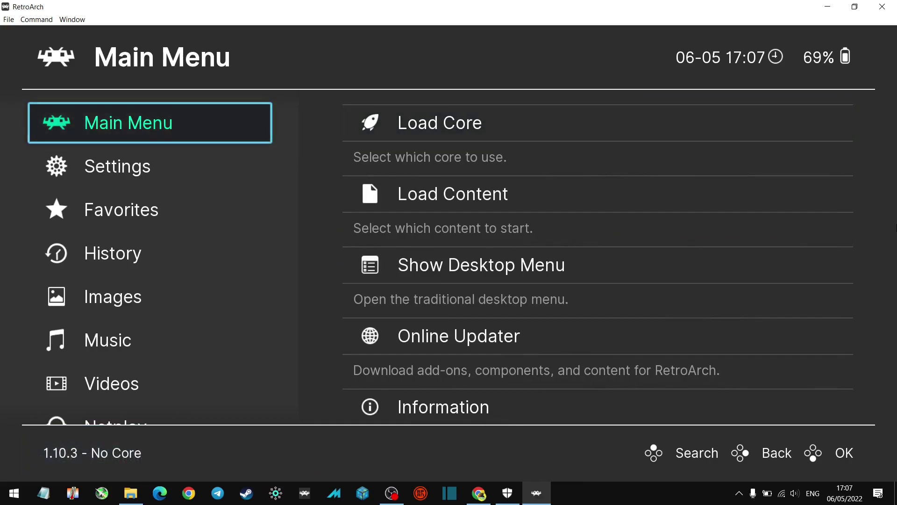
# Step: Open the Scan Directory file browser from RetroArch's Import Content section
pyautogui.click(117, 166)
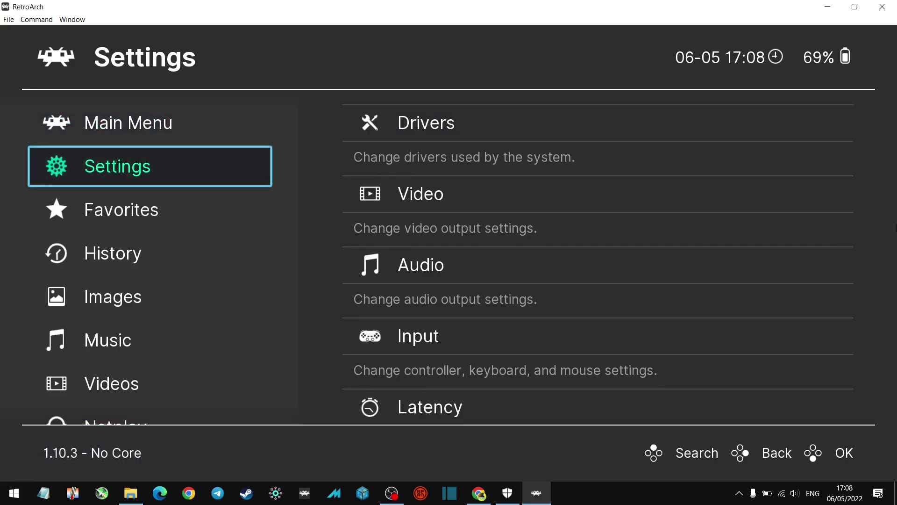
pyautogui.press('Down')
pyautogui.press('Down')
pyautogui.press('Down')
pyautogui.press('Down')
pyautogui.press('Down')
pyautogui.press('Down')
pyautogui.press('Down')
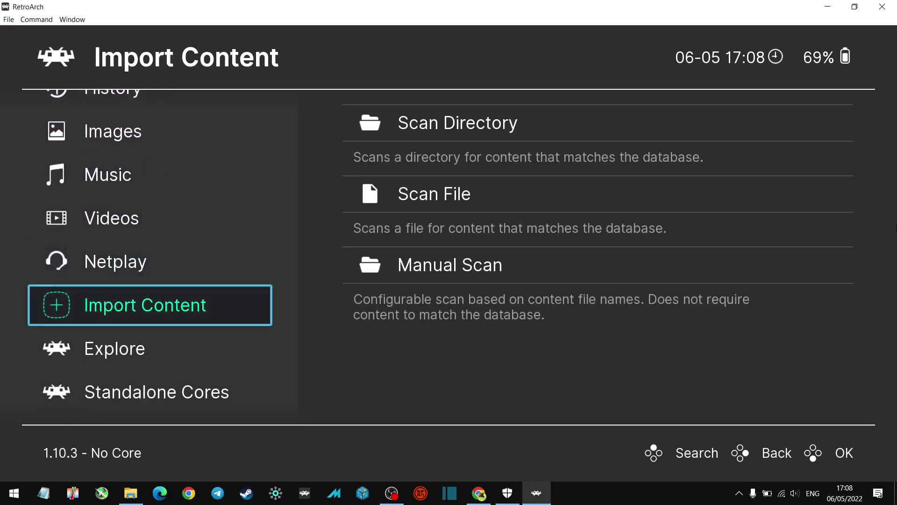
pyautogui.press('Right')
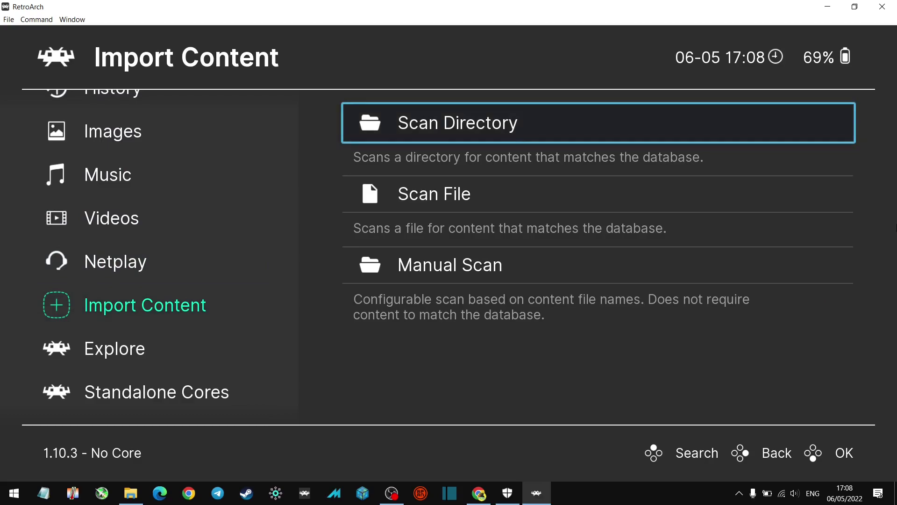
pyautogui.press('Down')
pyautogui.press('Up')
pyautogui.press('Return')
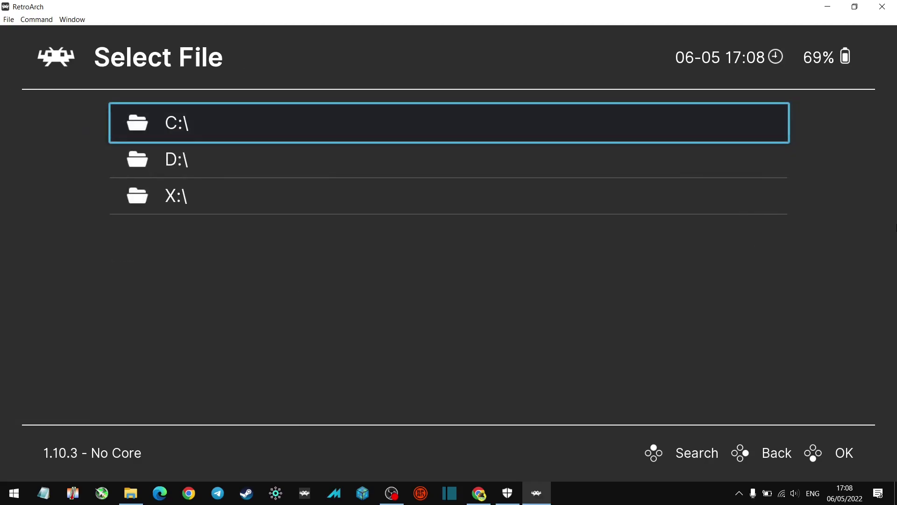
# Step: Browse to the Roms folder on the X: drive and scan that directory for content
pyautogui.press('Down')
pyautogui.press('Down')
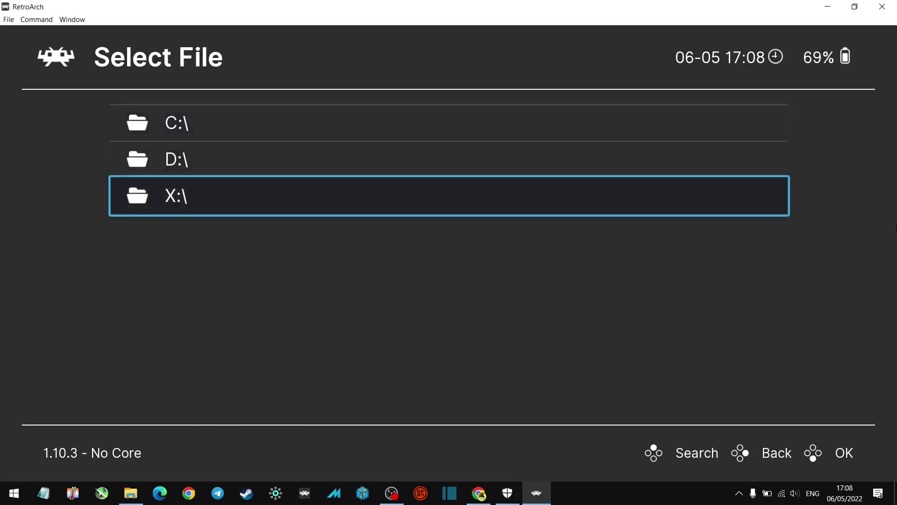
pyautogui.press('Return')
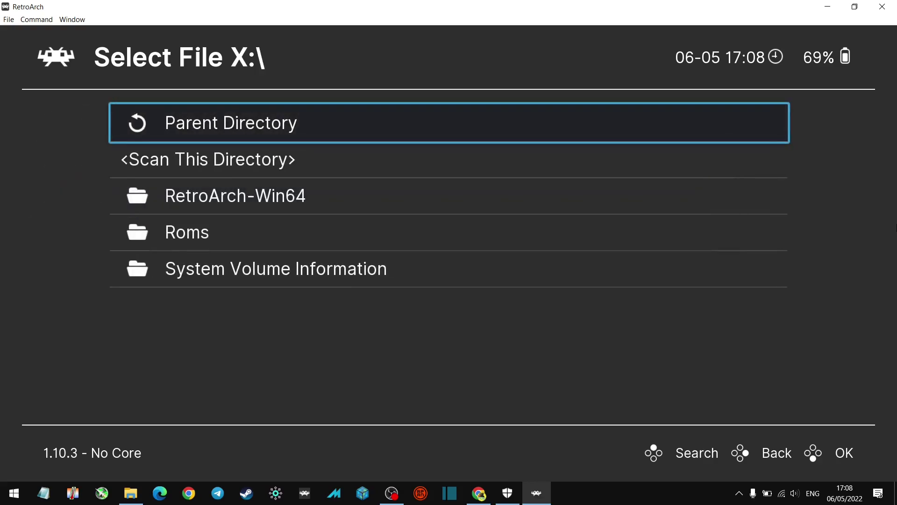
pyautogui.press('Down')
pyautogui.press('Down')
pyautogui.press('Down')
pyautogui.press('Return')
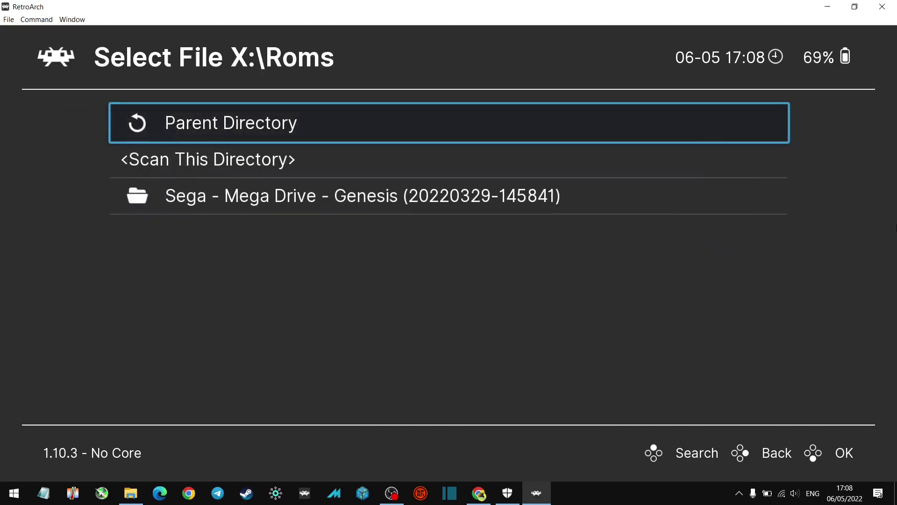
pyautogui.press('Down')
pyautogui.press('Down')
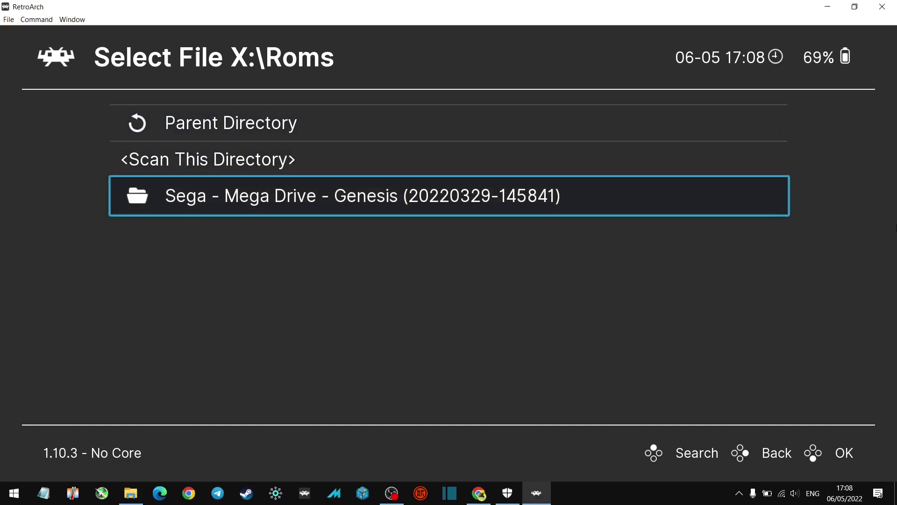
pyautogui.press('Return')
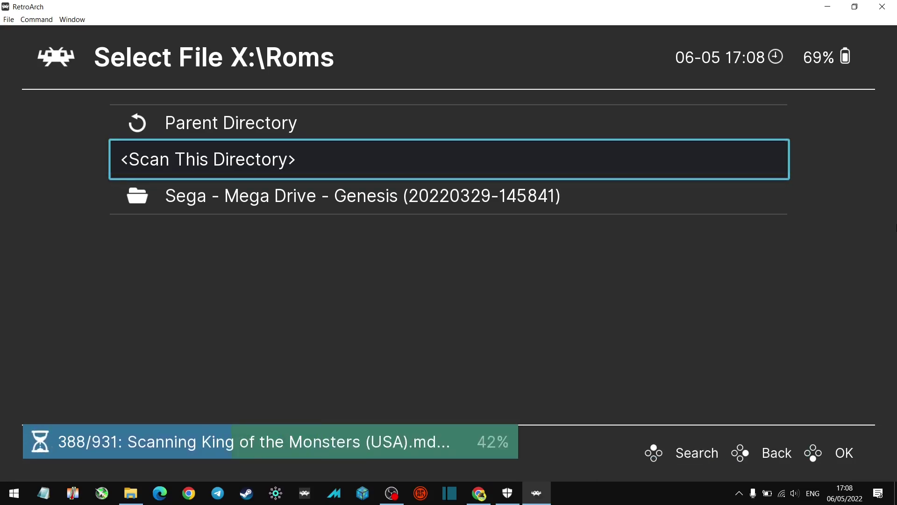
# Step: Leave the file browser and select the Mega Drive - Genesis playlist
pyautogui.press('Down')
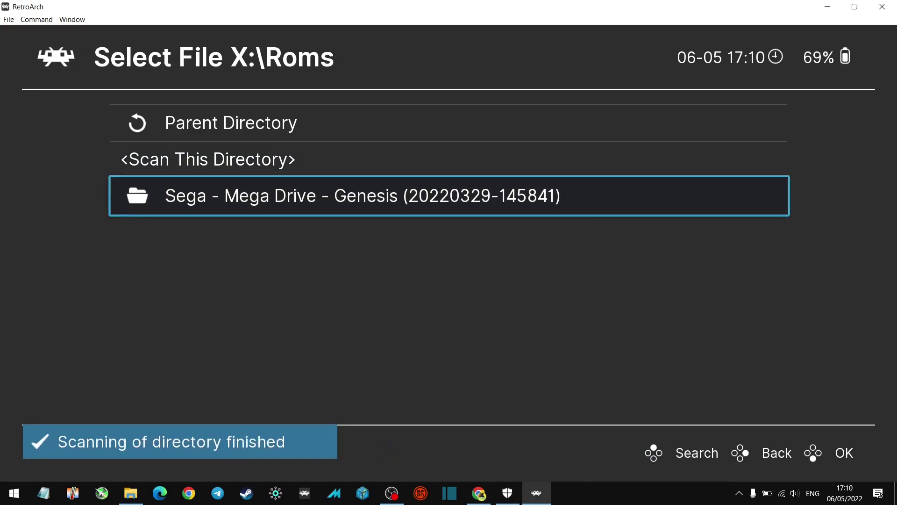
pyautogui.press('BackSpace')
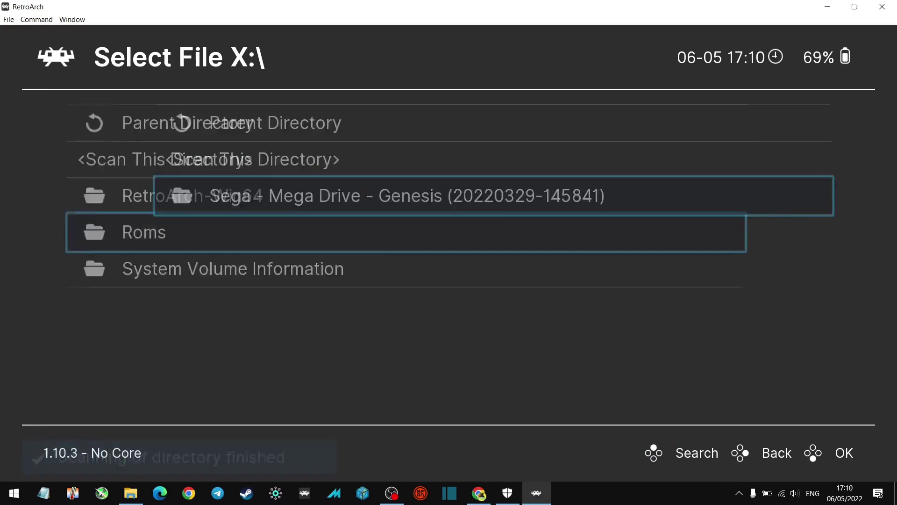
pyautogui.press('BackSpace')
pyautogui.press('BackSpace')
pyautogui.press('Down')
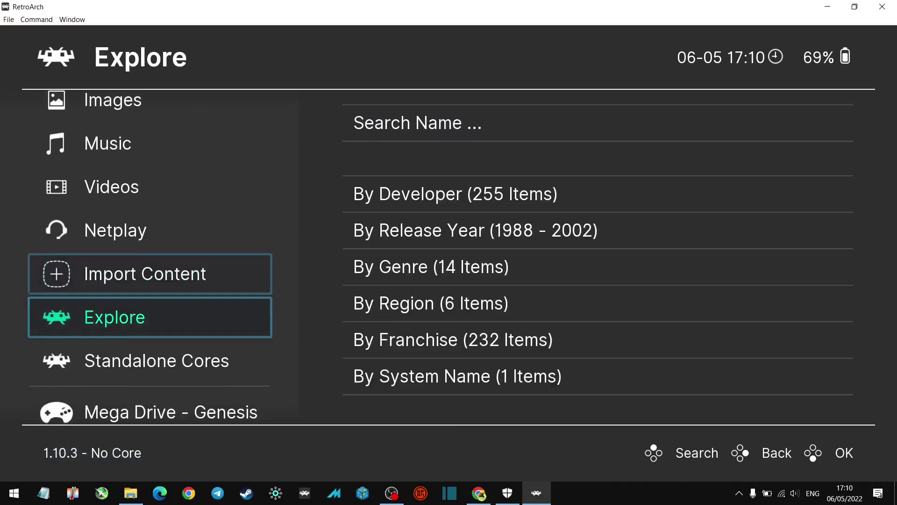
pyautogui.press('Down')
pyautogui.press('Down')
pyautogui.press('Down')
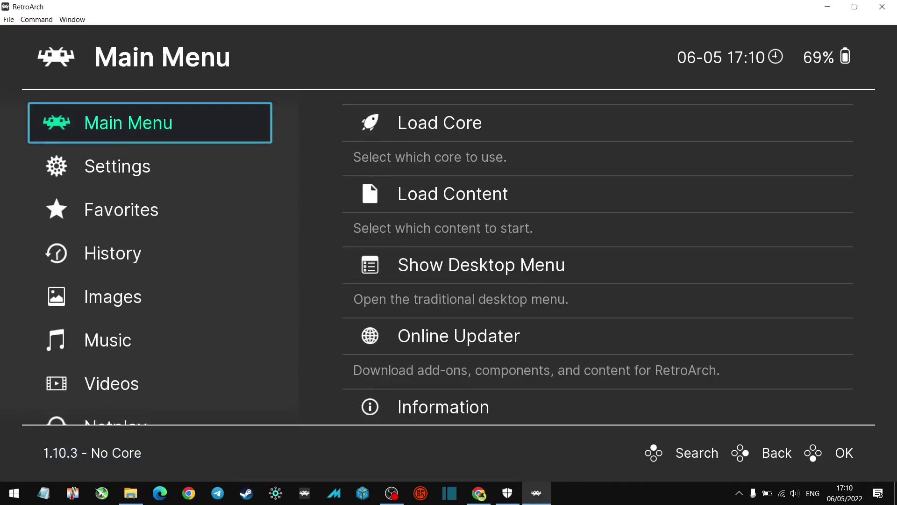
pyautogui.press('Up')
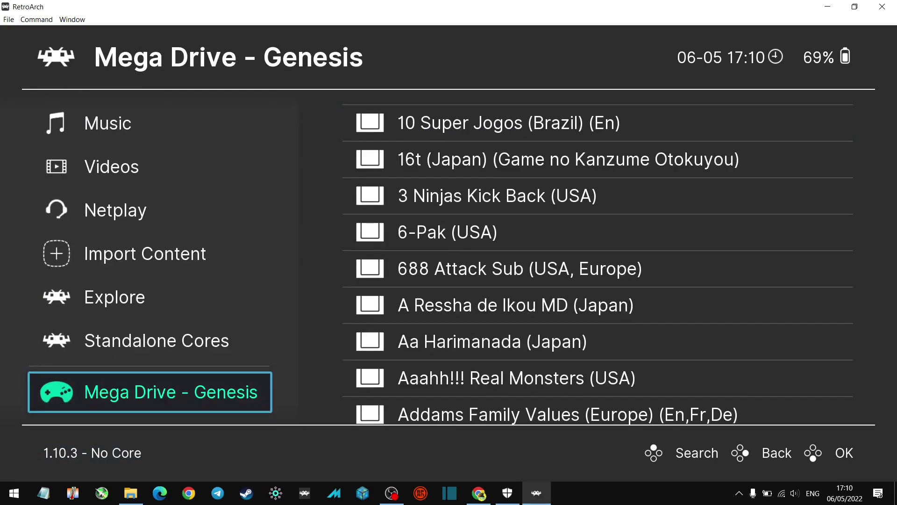
# Step: Look through the opening entries of the Mega Drive - Genesis playlist to check the imported games
pyautogui.press('Right')
pyautogui.press('Down')
pyautogui.press('Down')
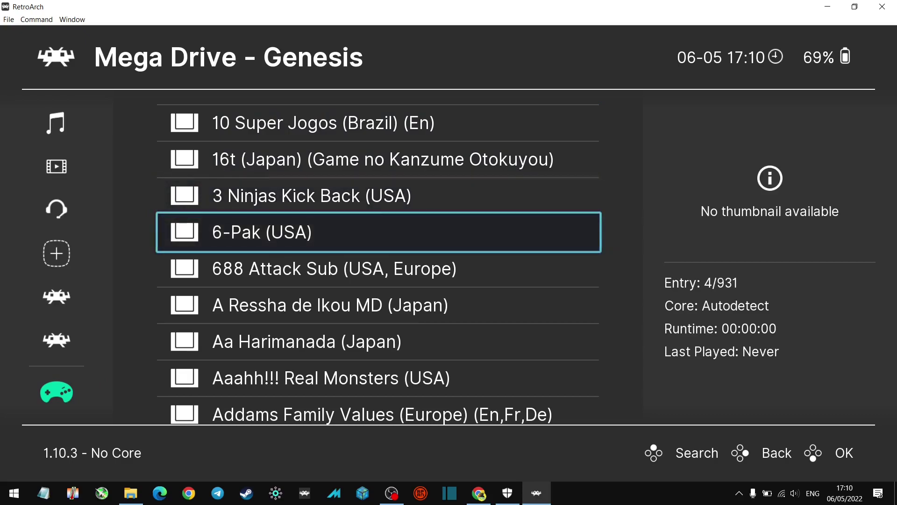
pyautogui.press('Down')
pyautogui.press('Down')
pyautogui.press('Down')
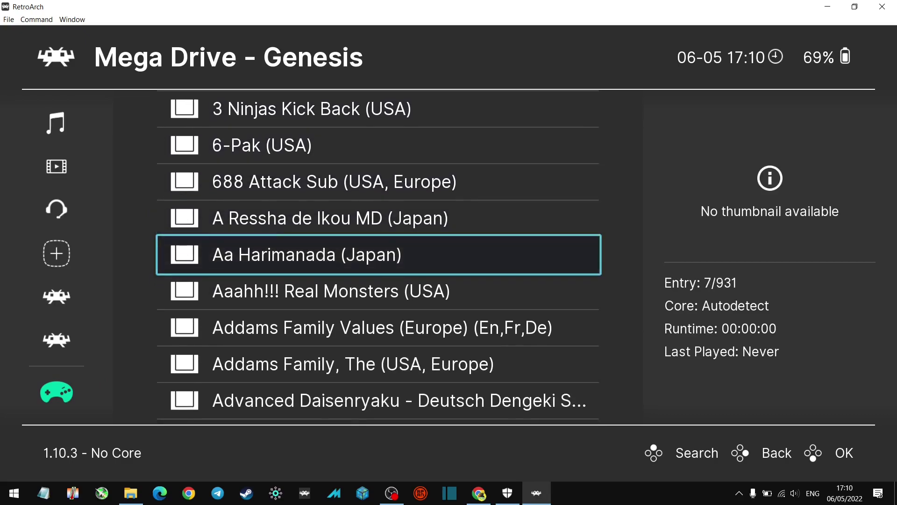
pyautogui.press('Down')
pyautogui.press('Down')
pyautogui.press('Down')
pyautogui.press('Down')
pyautogui.press('Down')
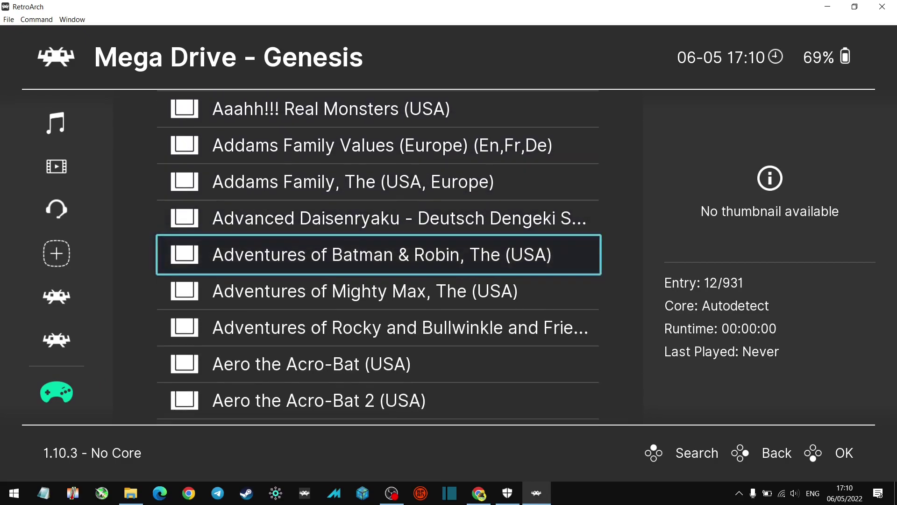
pyautogui.press('Down')
pyautogui.press('Down')
pyautogui.press('Down')
pyautogui.press('Down')
pyautogui.press('Down')
pyautogui.press('Down')
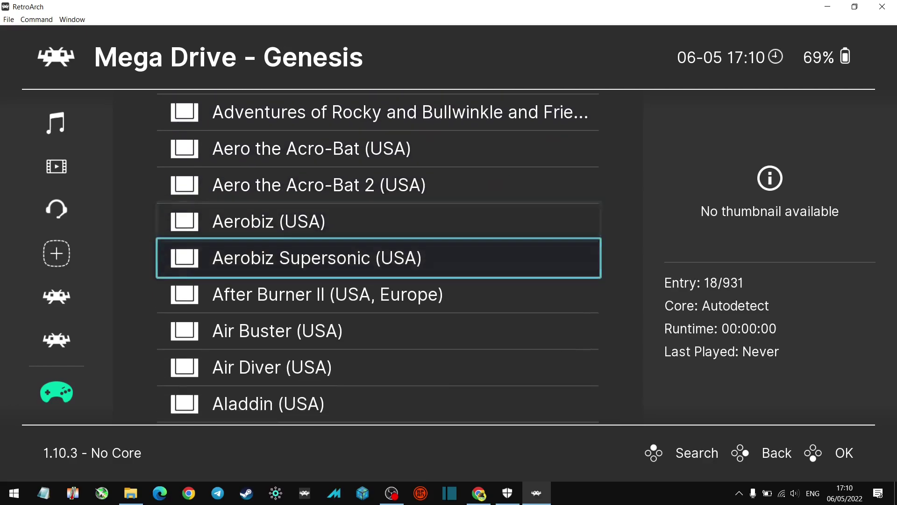
pyautogui.press('Down')
# Step: Skip through the Mega Drive - Genesis playlist by initial letter and select the Shadow Dancer game under S
pyautogui.press('Right')
pyautogui.press('Right')
pyautogui.press('Right')
pyautogui.press('Right')
pyautogui.press('Right')
pyautogui.press('Right')
pyautogui.press('Right')
pyautogui.press('Right')
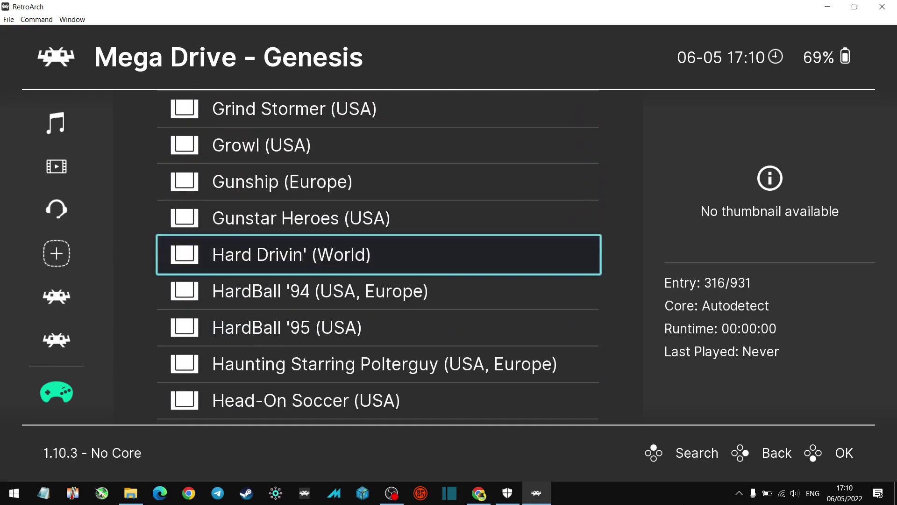
pyautogui.press('Right')
pyautogui.press('Right')
pyautogui.press('Right')
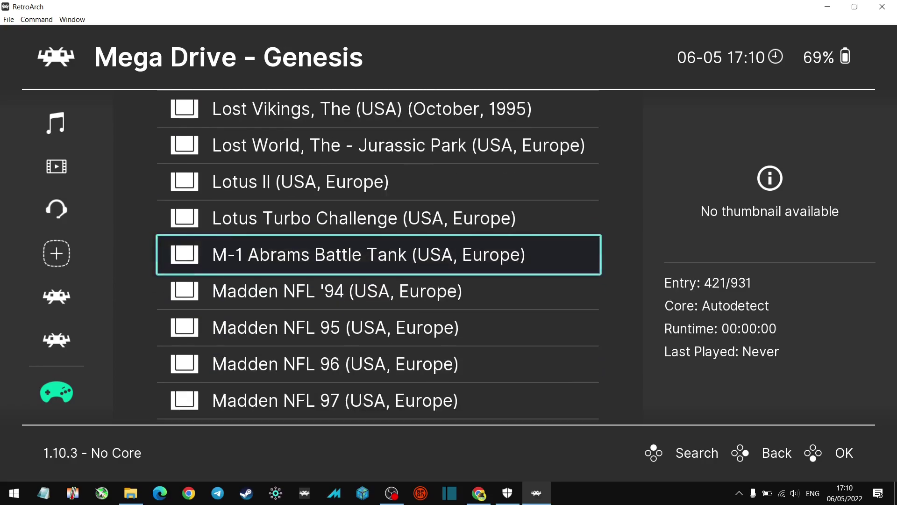
pyautogui.press('Right')
pyautogui.press('Right')
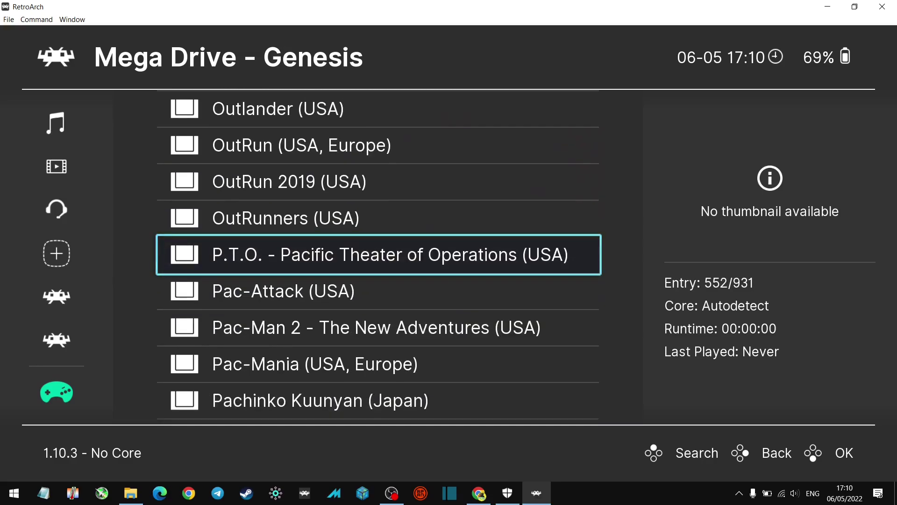
pyautogui.press('Down')
pyautogui.press('Right')
pyautogui.press('Right')
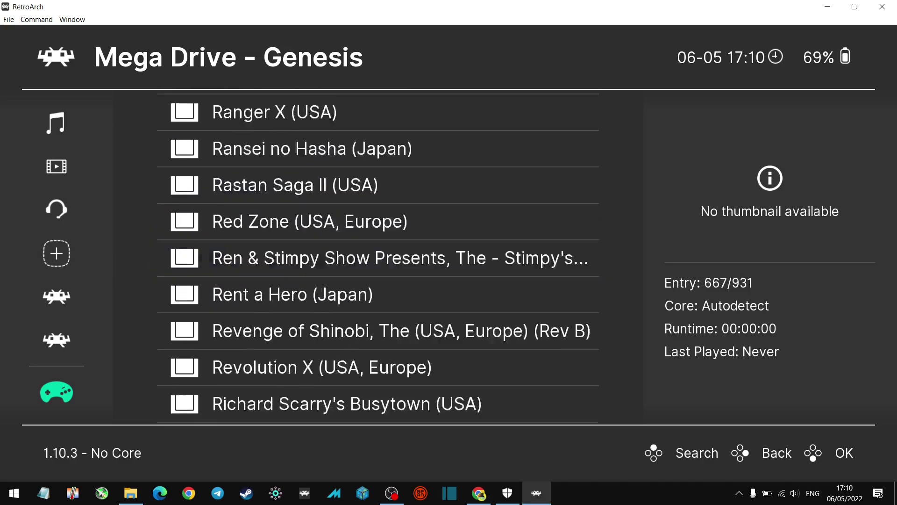
pyautogui.press('Right')
pyautogui.press('Down')
pyautogui.press('Down')
pyautogui.press('Down')
pyautogui.press('Down')
pyautogui.press('Down')
pyautogui.press('Down')
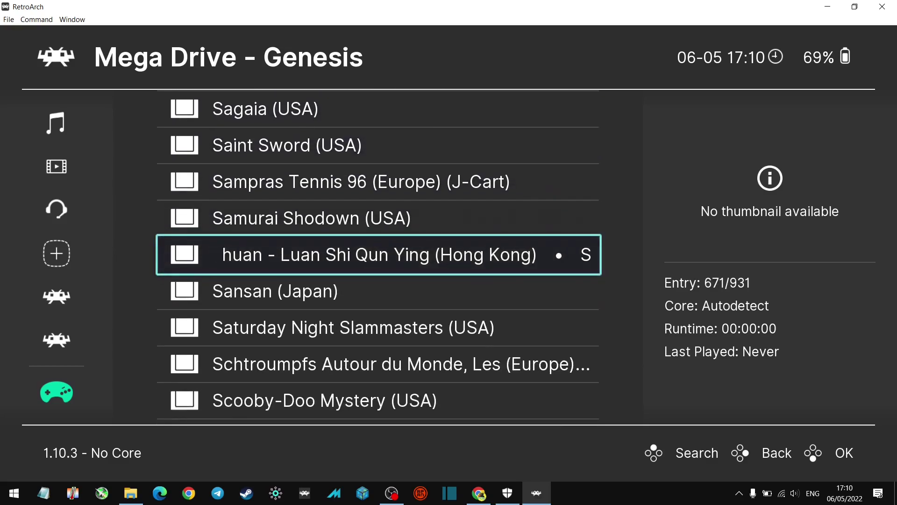
pyautogui.press('Down')
pyautogui.press('Down')
pyautogui.press('Down')
pyautogui.press('Down')
pyautogui.press('Down')
pyautogui.press('Down')
pyautogui.press('Down')
pyautogui.press('Down')
pyautogui.press('Down')
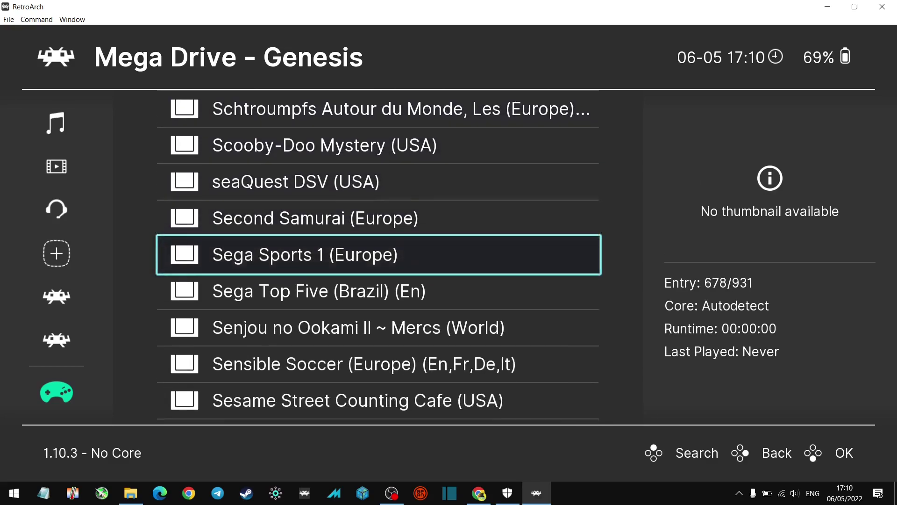
pyautogui.press('Down')
pyautogui.press('Down')
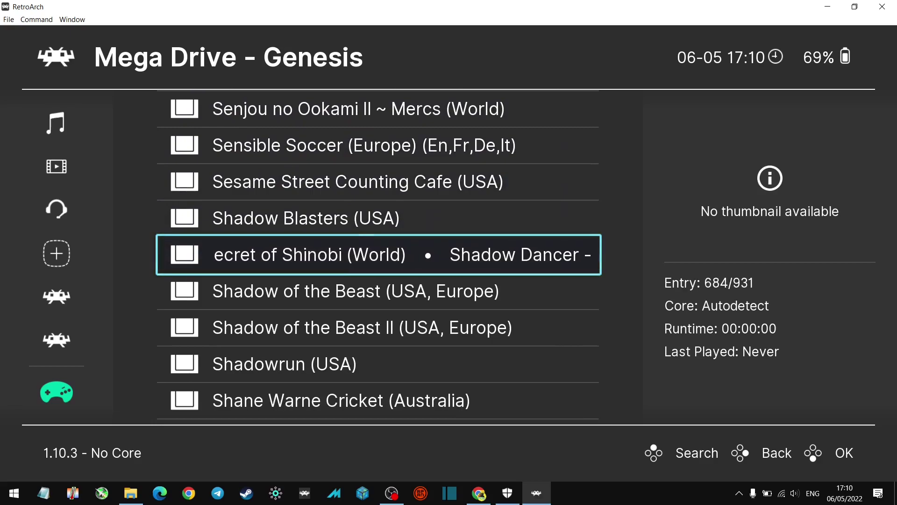
# Step: Run Shadow Dancer with the Sega - MS/GG/MD/CD/32X (PicoDrive) core and start the game from its title screen
pyautogui.press('Return')
pyautogui.press('Down')
pyautogui.press('Down')
pyautogui.press('Down')
pyautogui.press('Down')
pyautogui.press('Return')
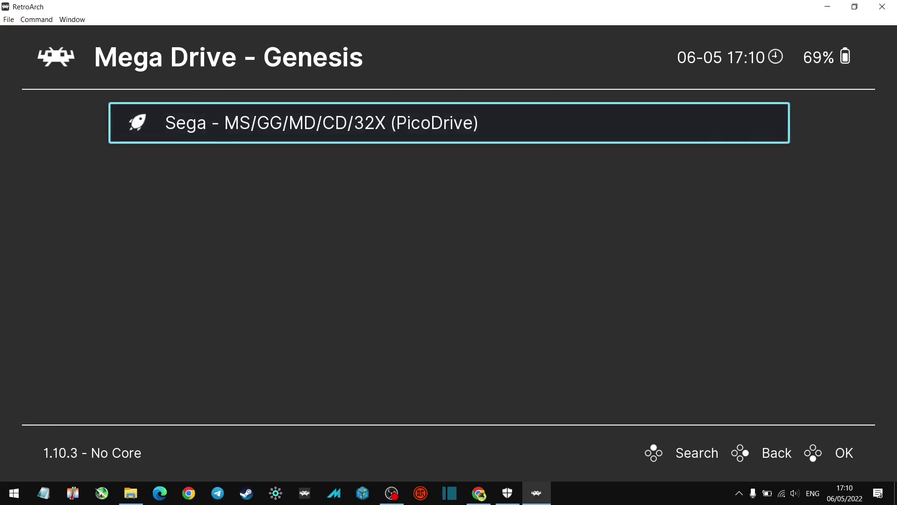
pyautogui.press('Return')
pyautogui.press('Return')
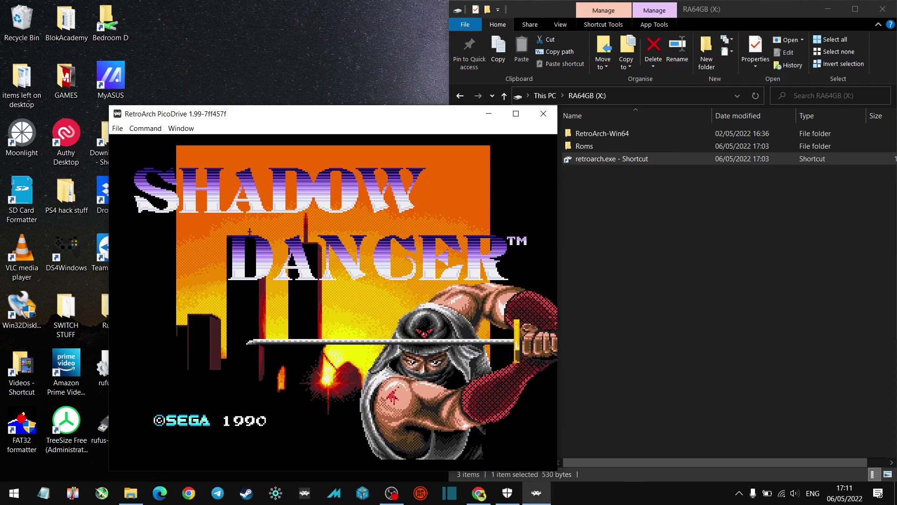
pyautogui.press('Return')
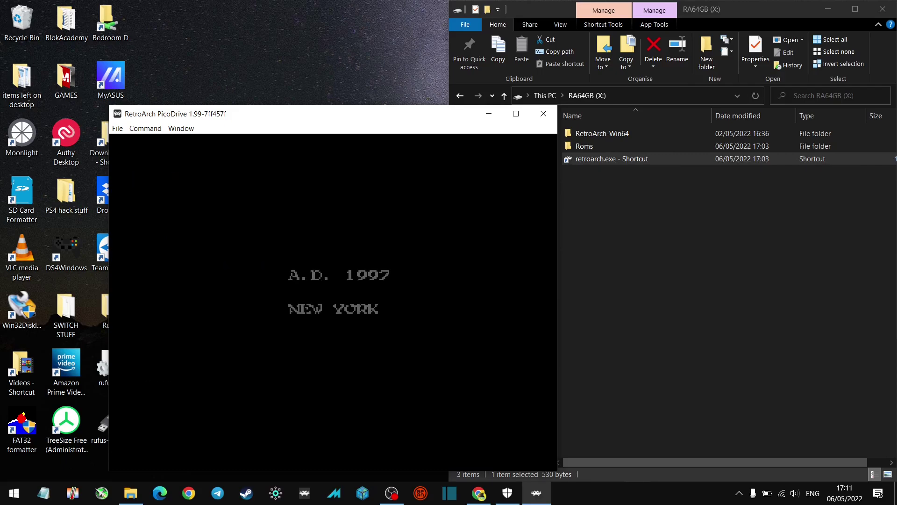